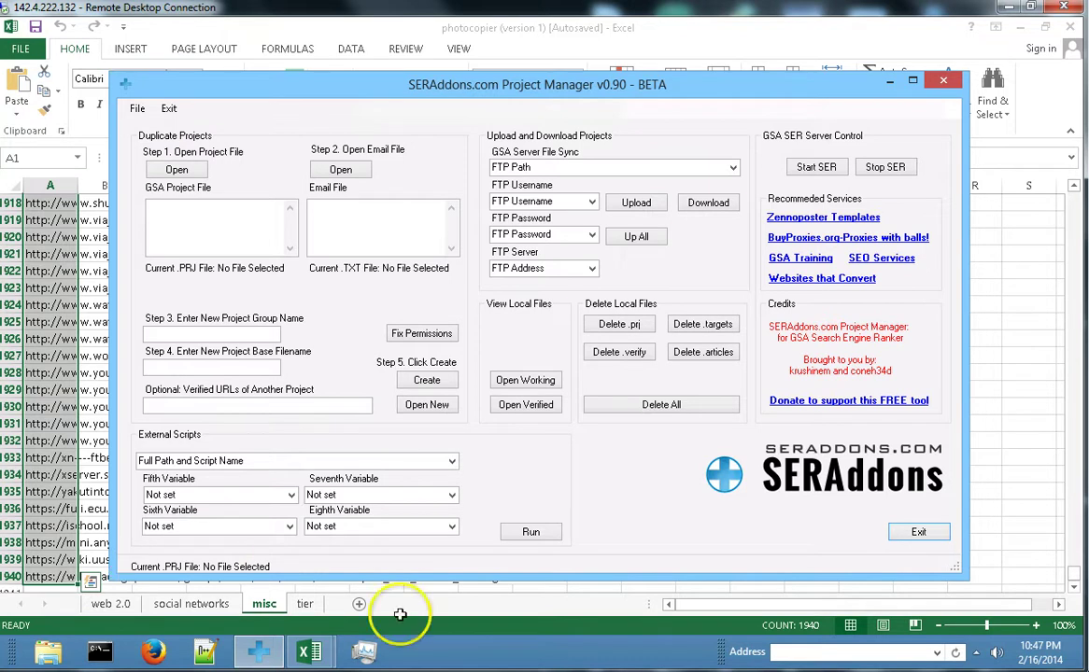
Choose 23-chainloader.bat from the Project Multiplier folder as the external script and review the list of available scripts.
click(450, 460)
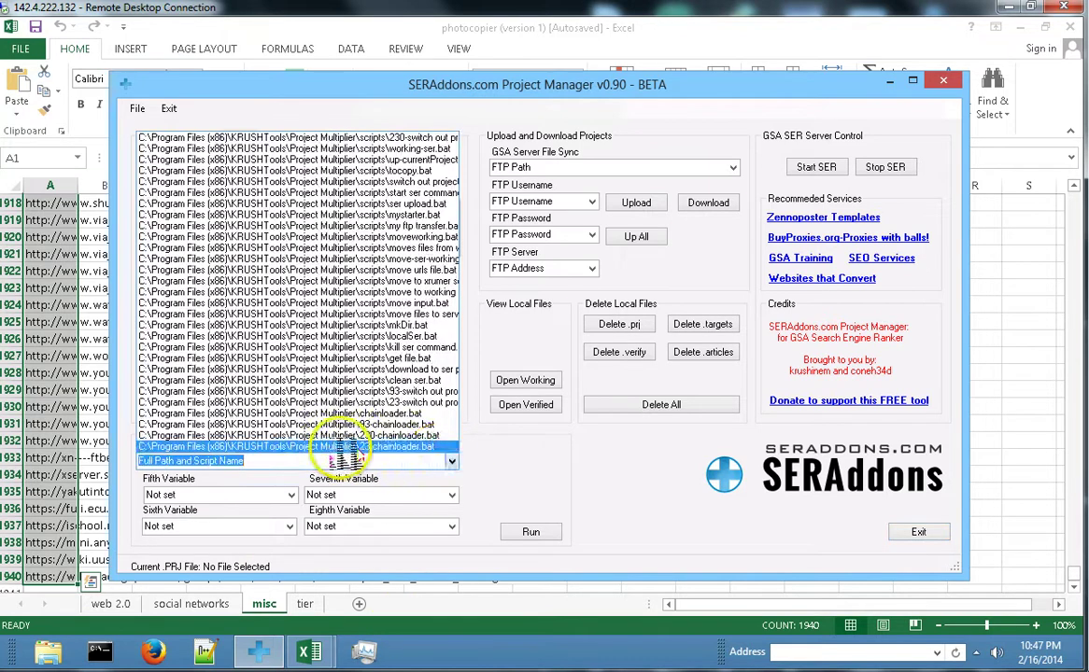
click(346, 447)
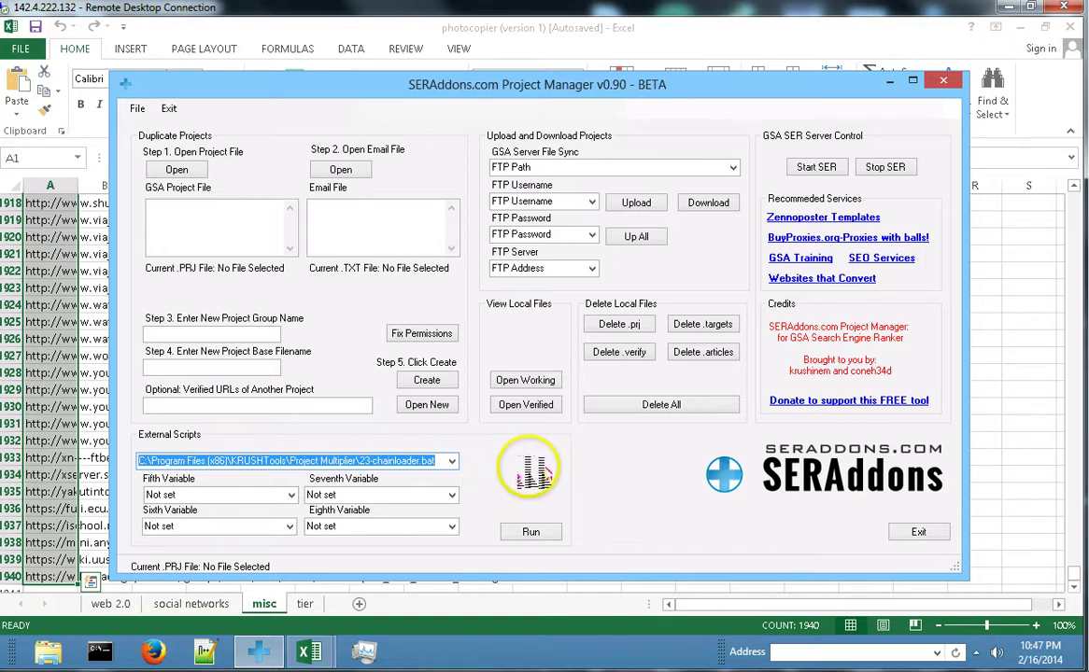
click(453, 461)
click(448, 493)
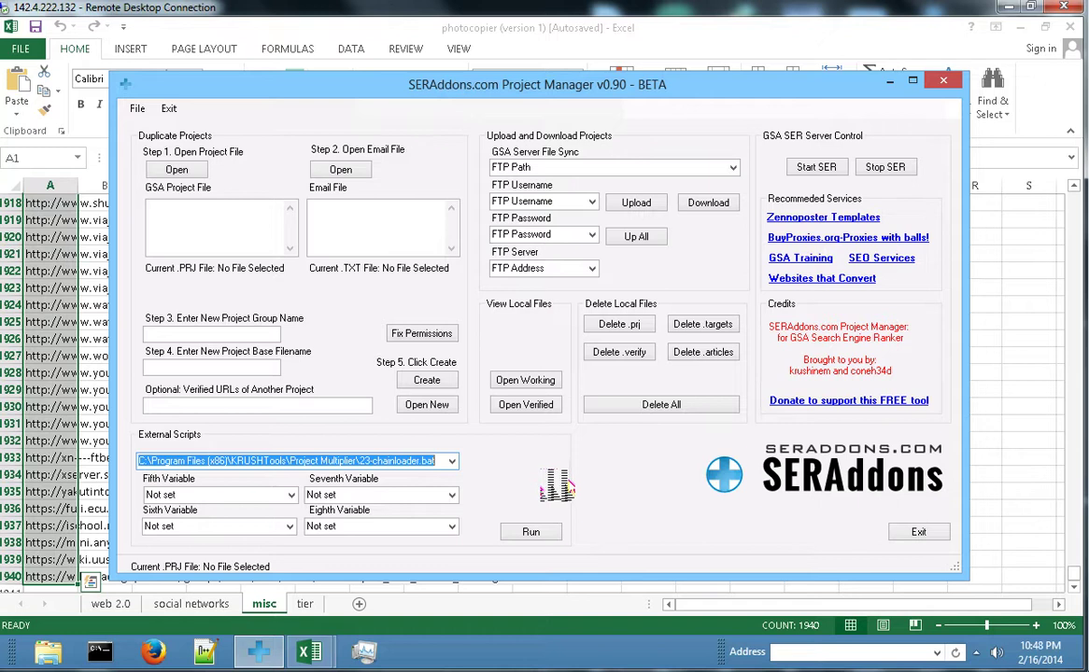
click(444, 462)
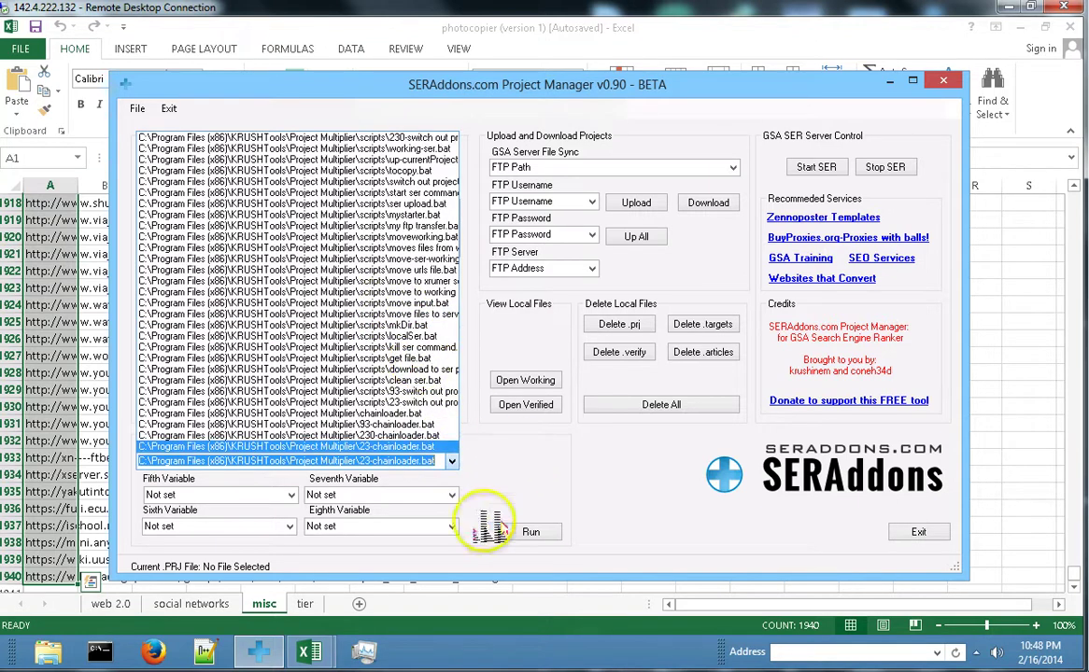
Switch to File Explorer and open the Project Multiplier folder in the seraddons library.
click(48, 652)
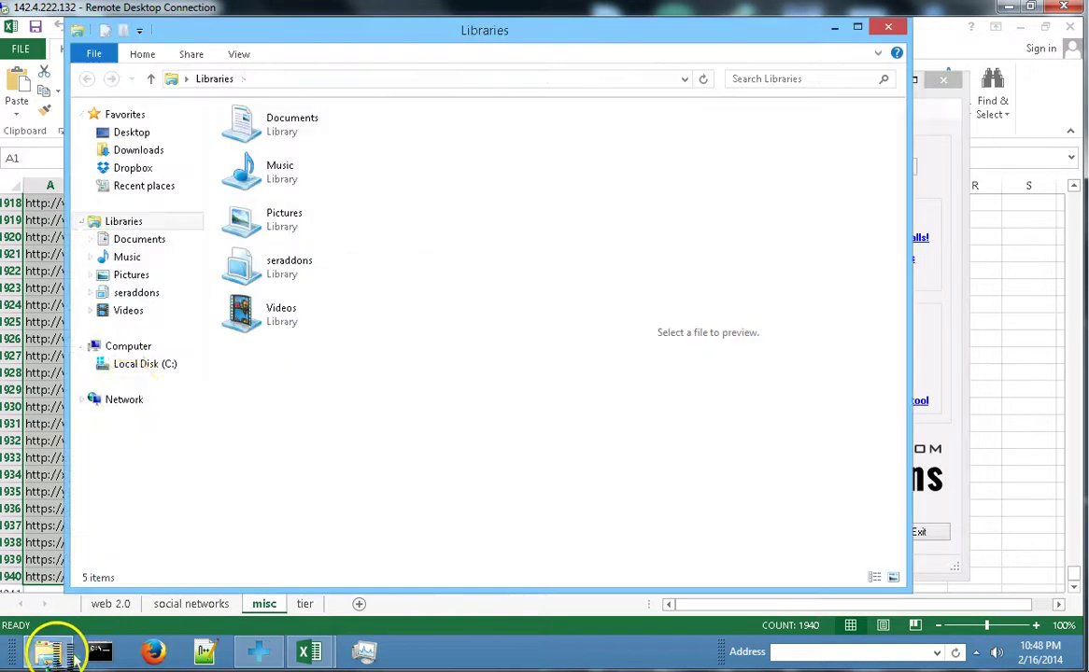
click(136, 292)
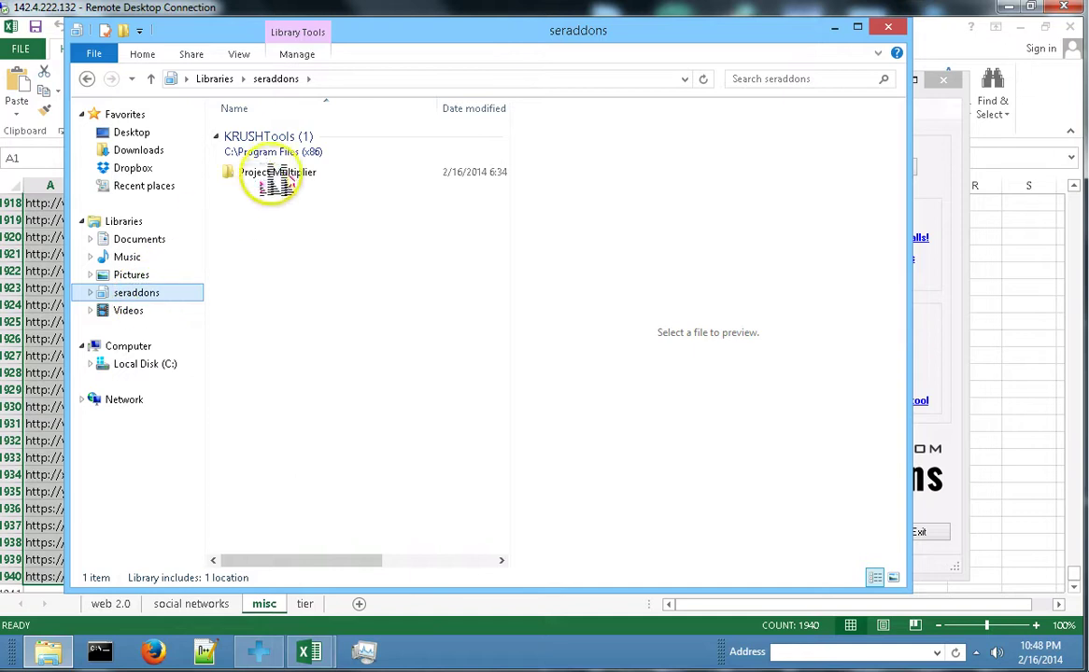
double_click(279, 171)
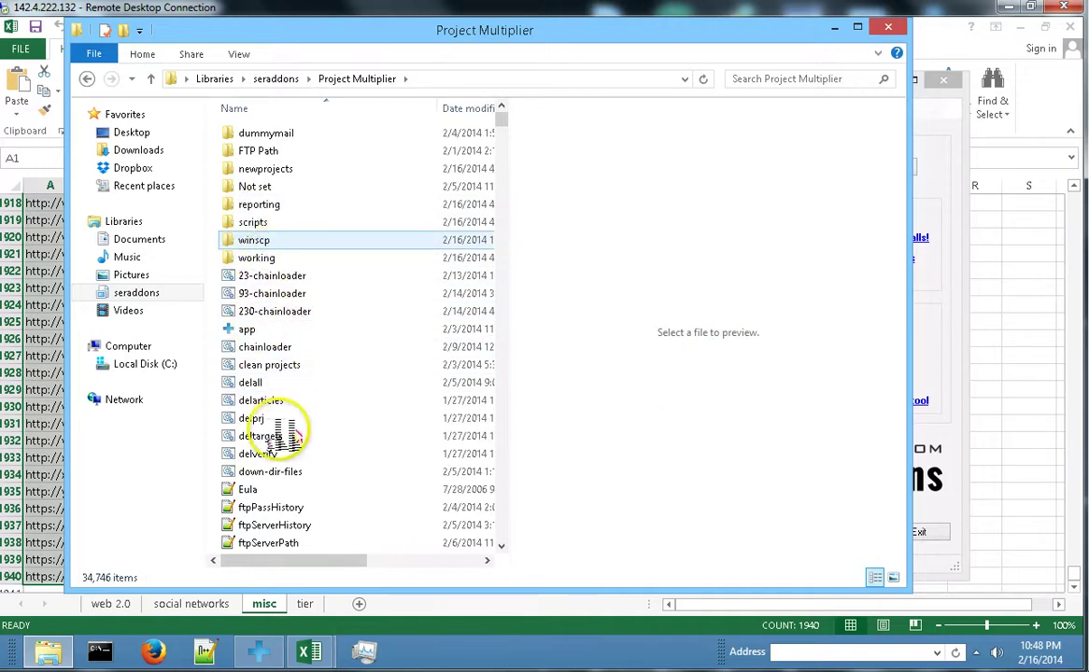
Preview the contents of the ftpPassHistory, ftpServerHistory, ftpServerPath and ftpUserHistory files.
click(252, 509)
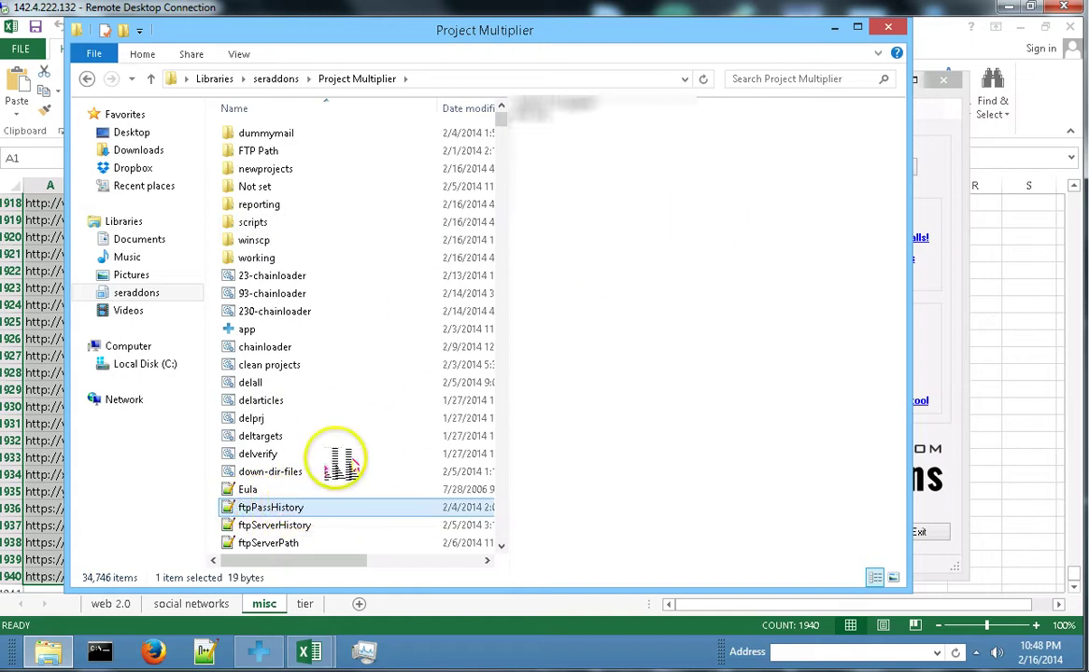
click(280, 526)
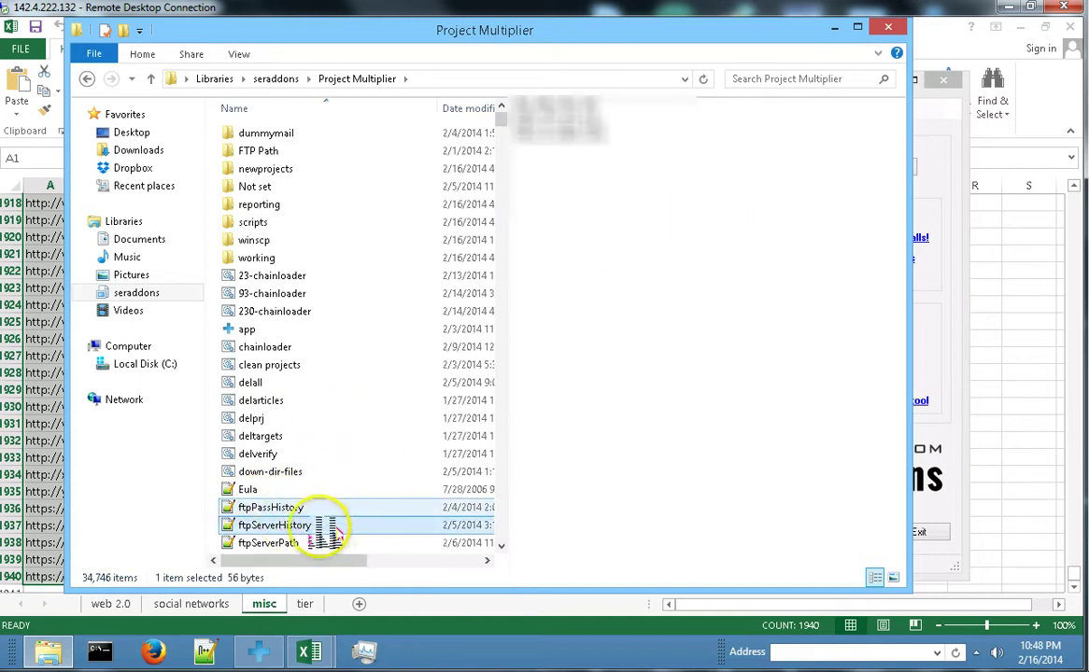
click(297, 540)
scroll(308, 474, down, 3)
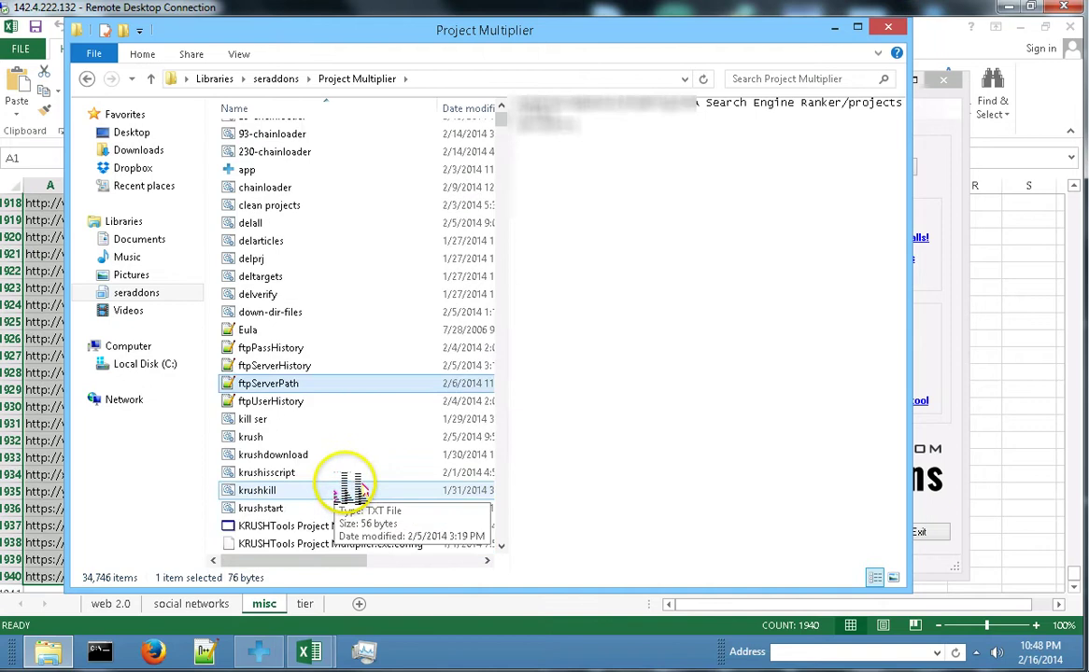
click(285, 404)
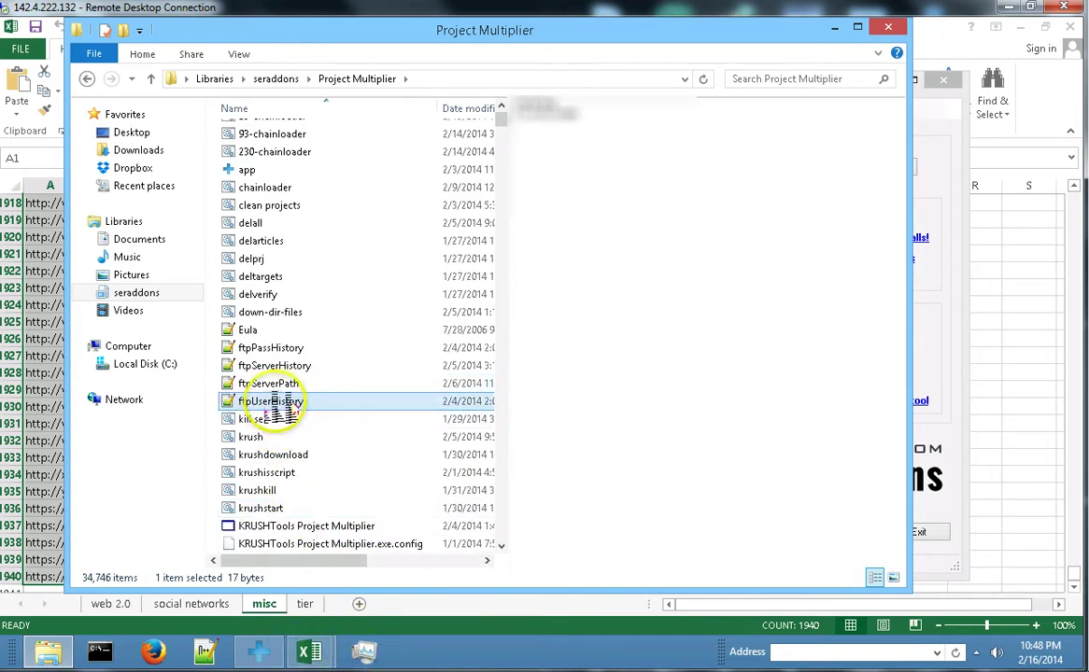
Switch to SERAddons Project Manager and view the available FTP path and FTP username choices without selecting any.
click(369, 649)
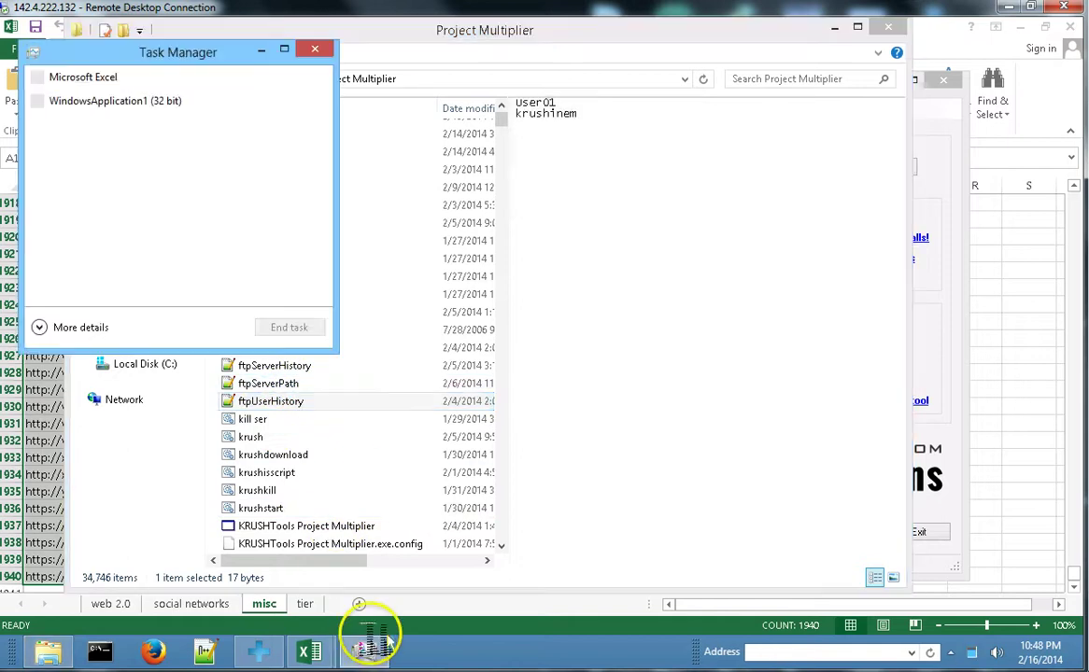
click(315, 48)
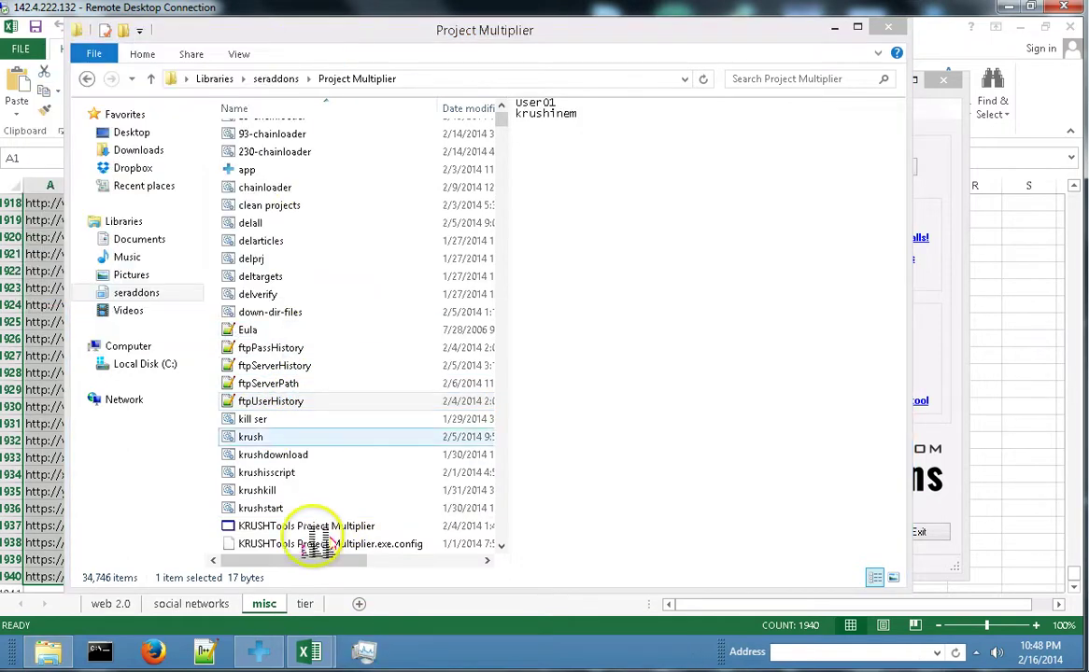
click(269, 651)
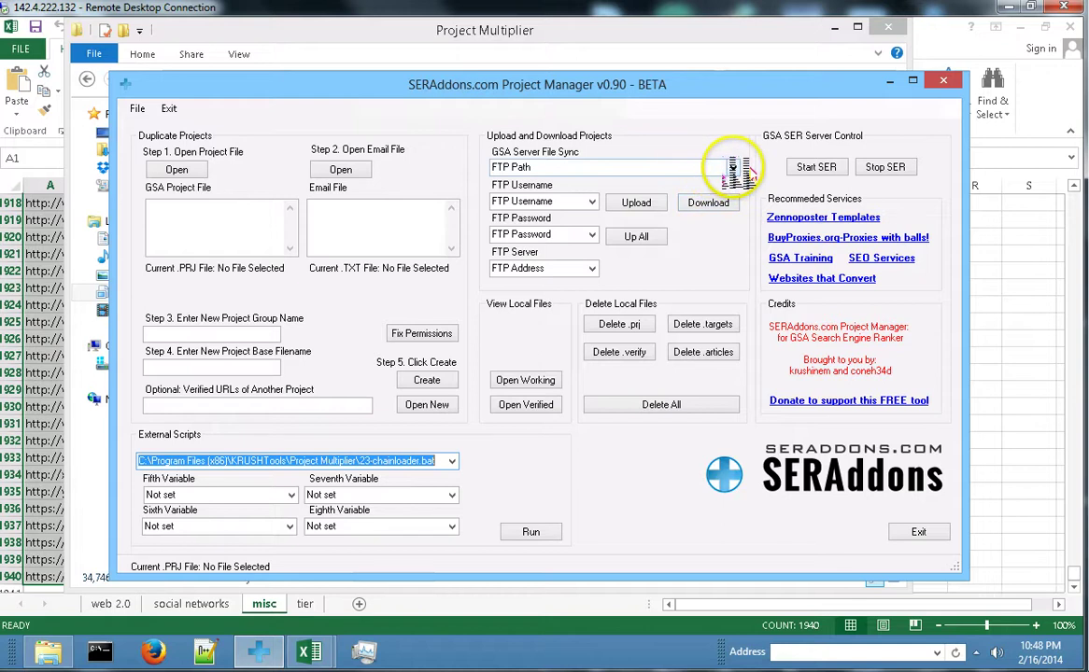
click(734, 168)
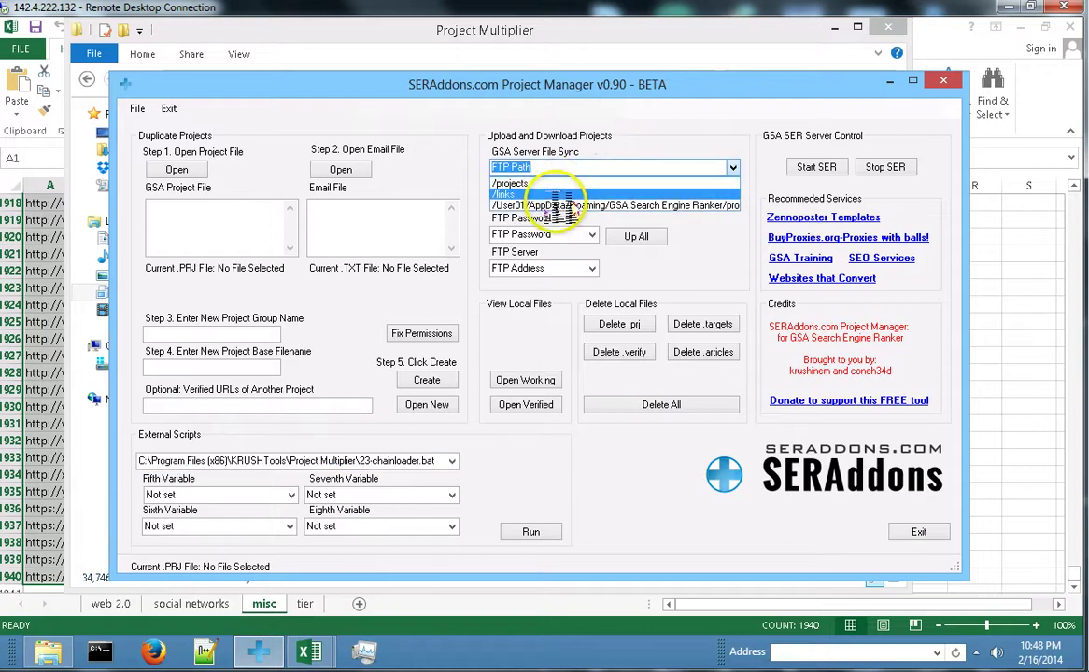
click(578, 120)
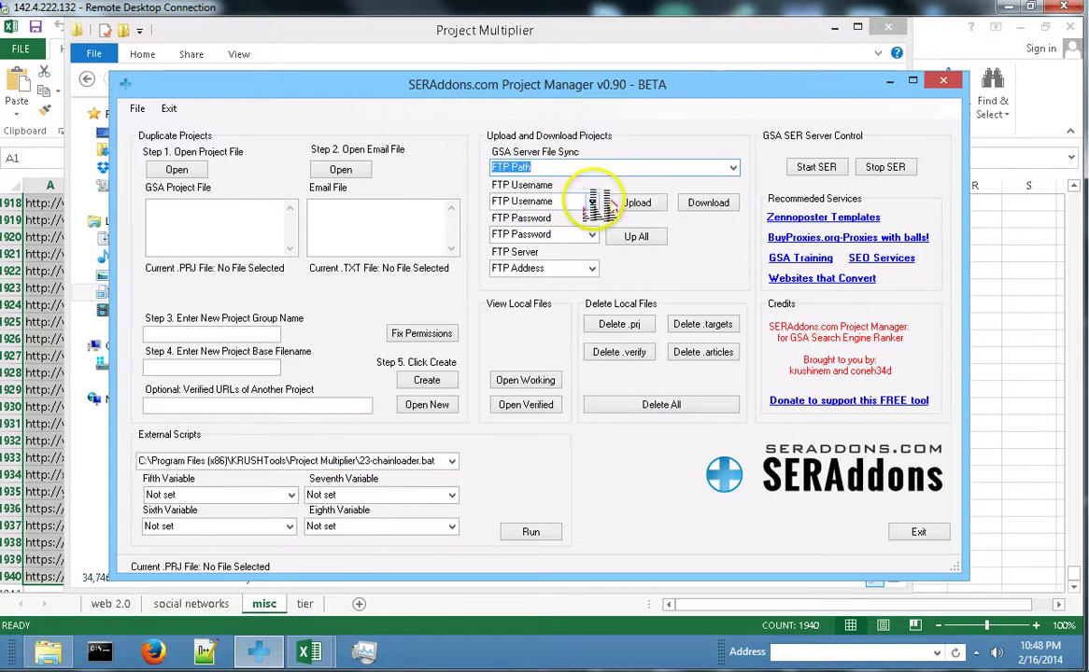
click(594, 201)
click(664, 114)
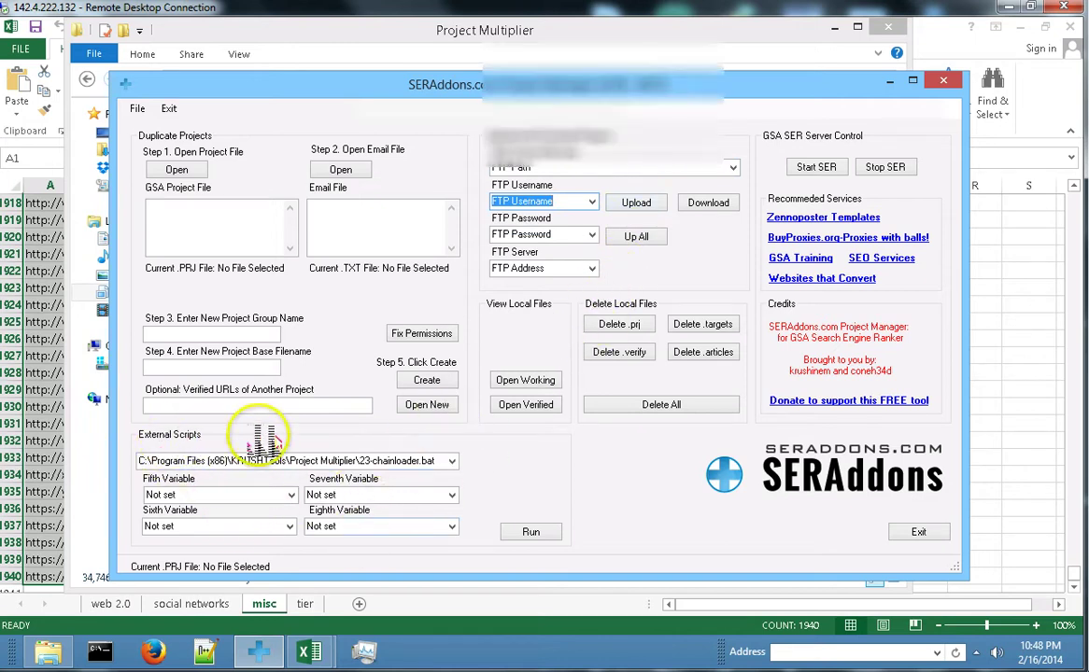
Return to File Explorer, open the scripts folder inside Project Multiplier and preview the CustomScripts file.
click(48, 651)
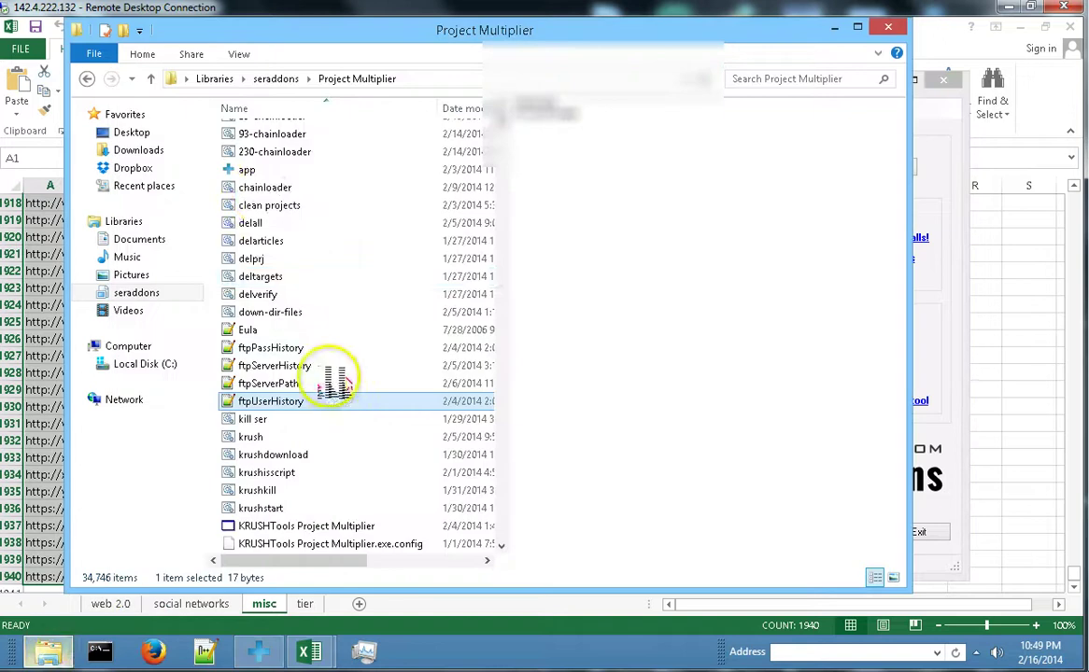
scroll(502, 105, up, 1)
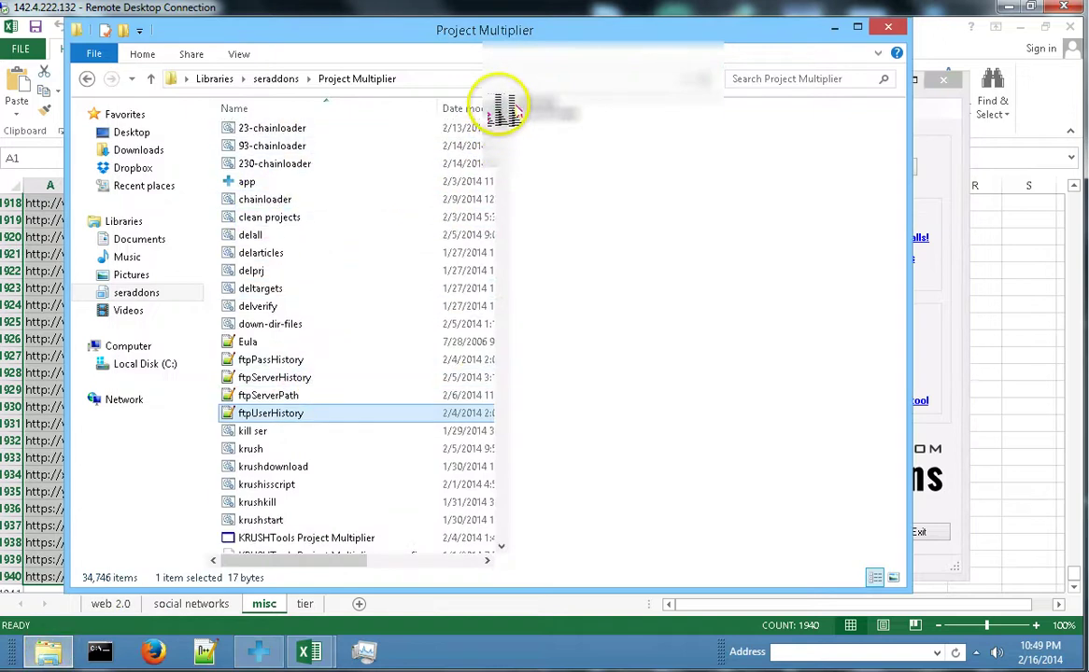
scroll(502, 108, up, 1)
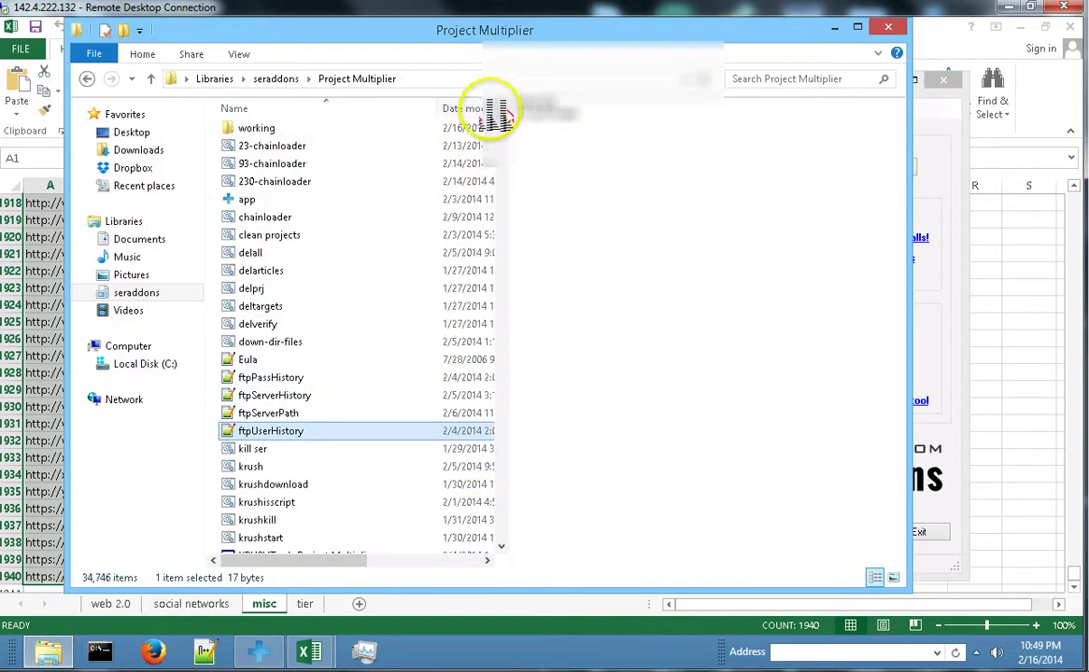
scroll(497, 103, up, 4)
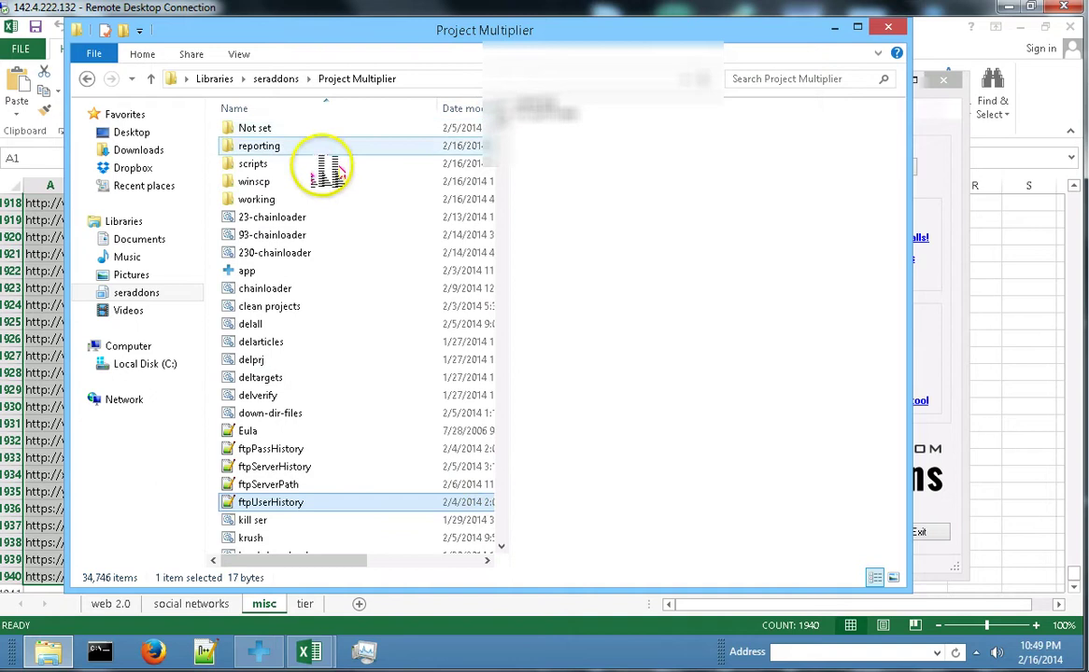
double_click(325, 166)
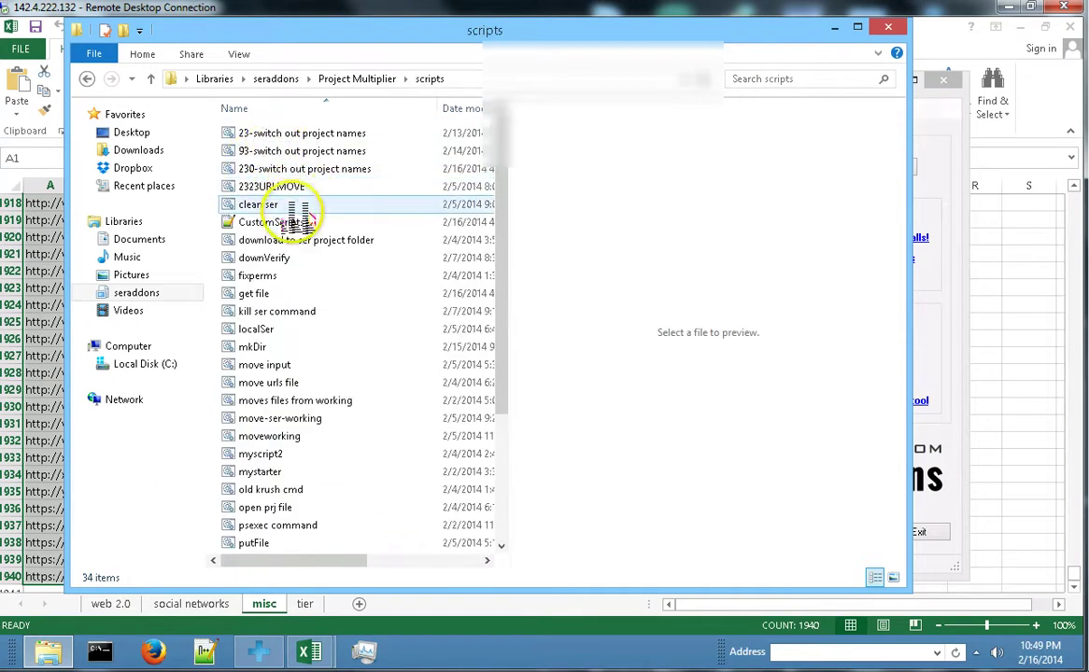
click(285, 223)
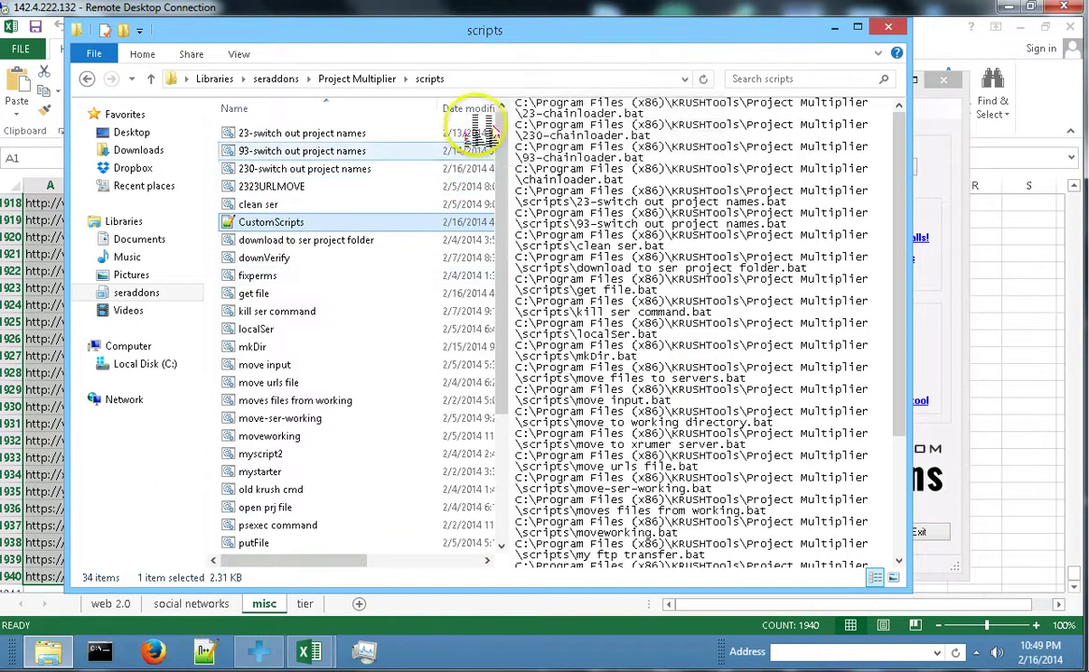
Open the Variables text file from the scripts folder in Notepad++ and dismiss the plugin update offer.
drag(504, 158, 505, 377)
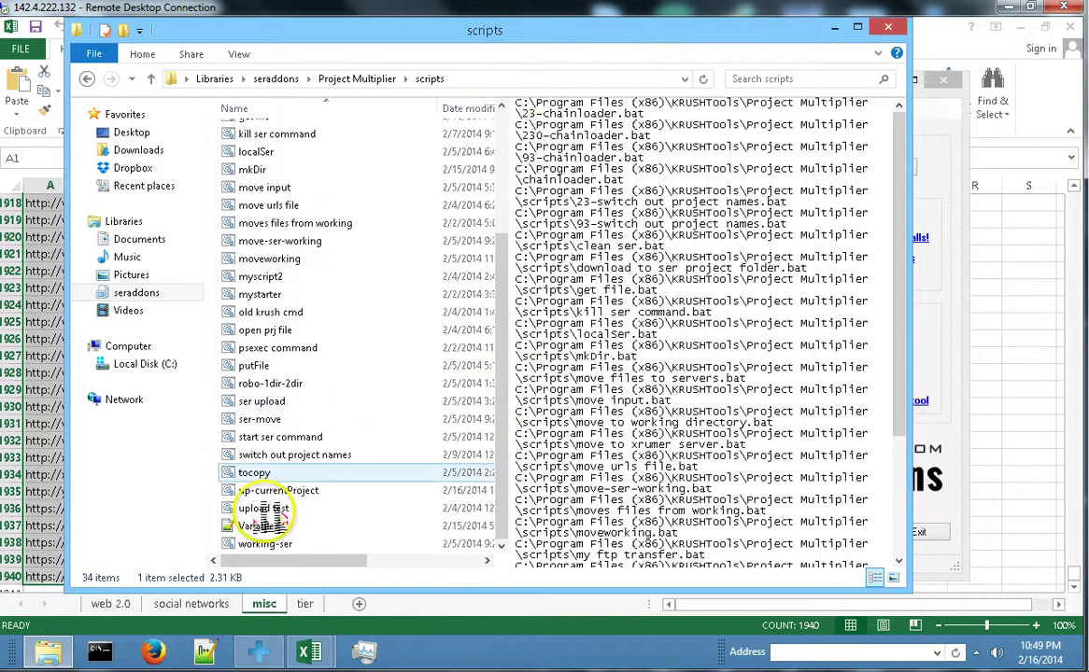
double_click(261, 525)
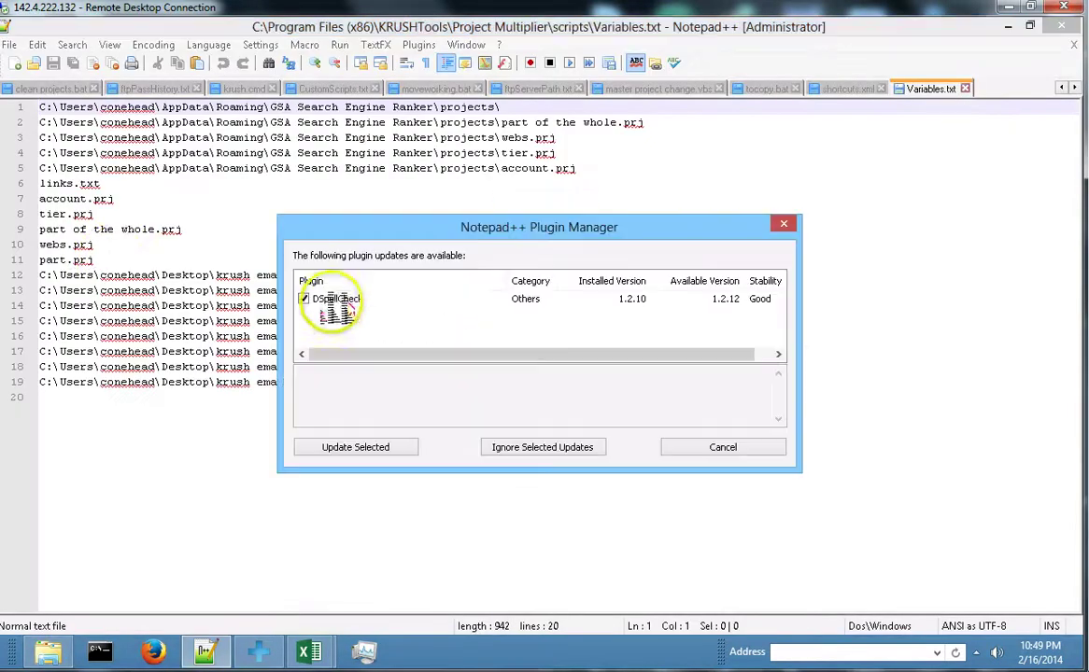
click(784, 224)
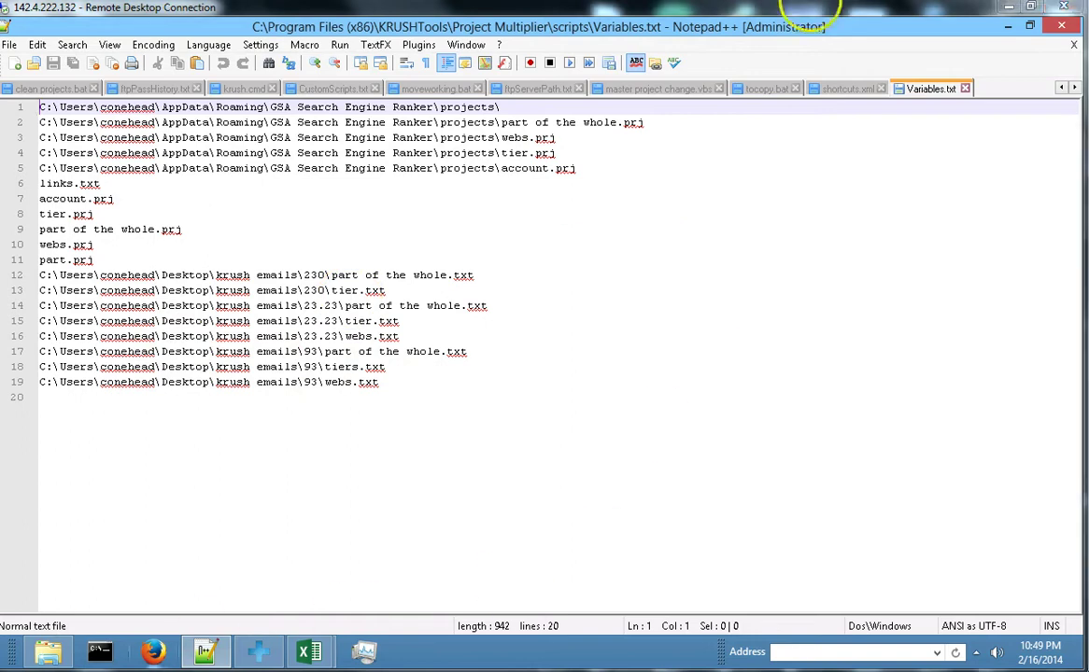
Switch to Notepad++ and examine the variable definitions and template code in robo-1dir-2dir.bat.
mouse_move(258, 650)
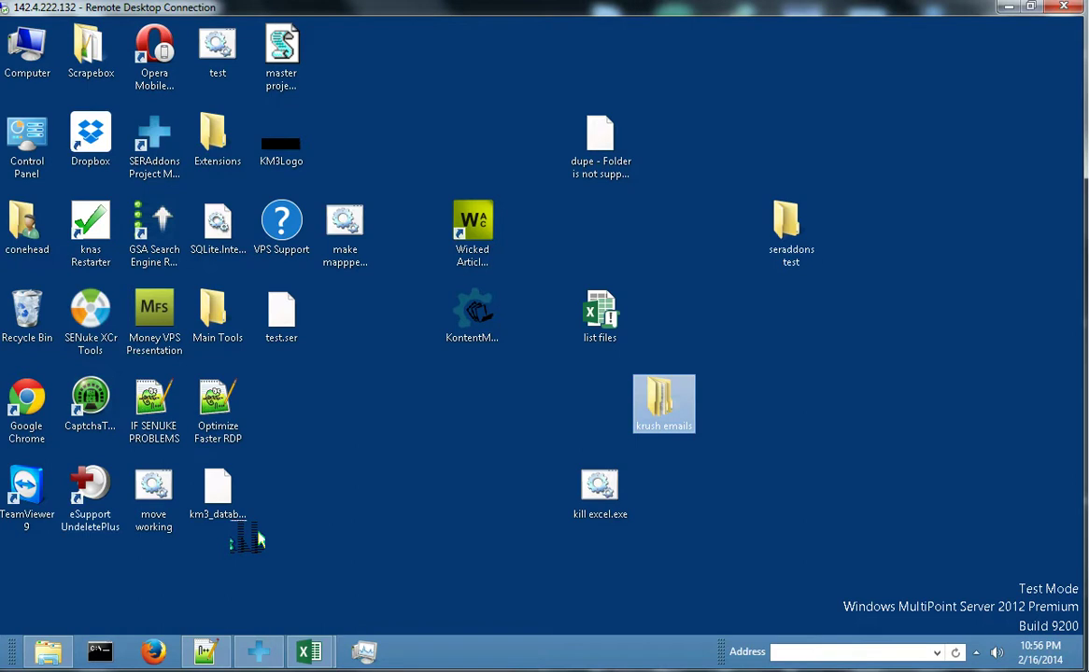
drag(392, 529, 224, 651)
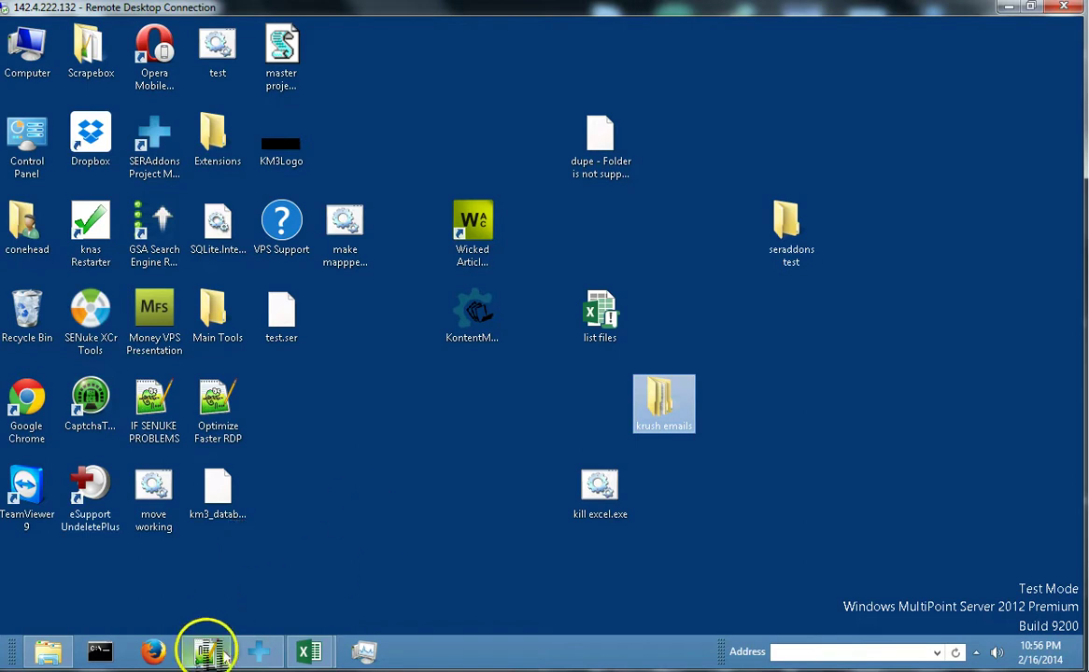
click(213, 652)
click(409, 350)
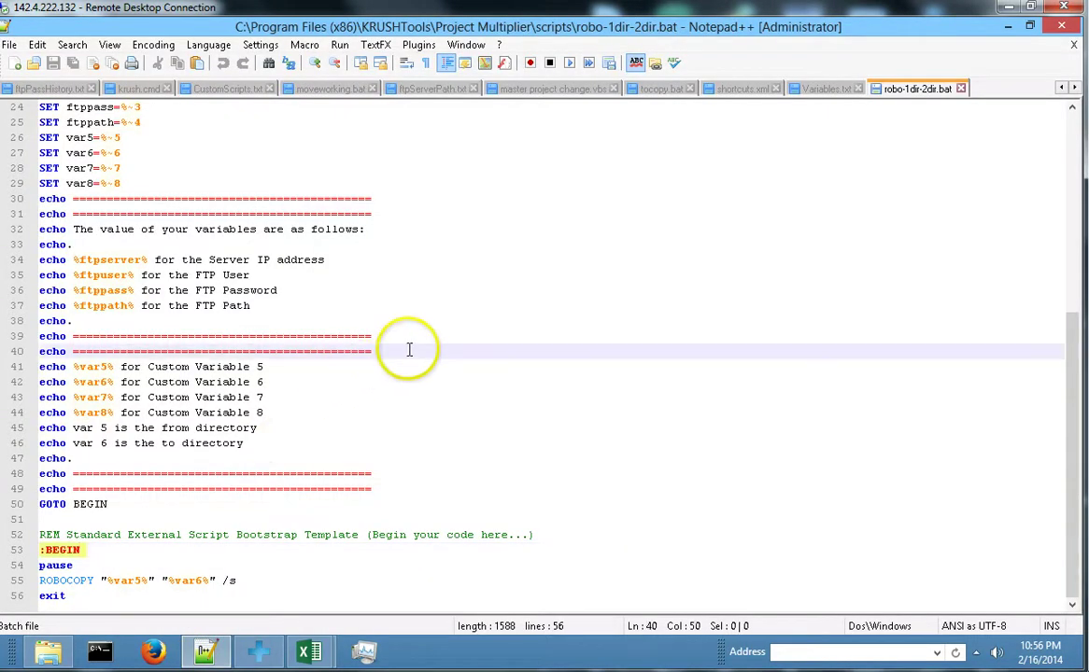
scroll(476, 340, up, 2)
scroll(476, 340, down, 2)
scroll(474, 326, up, 7)
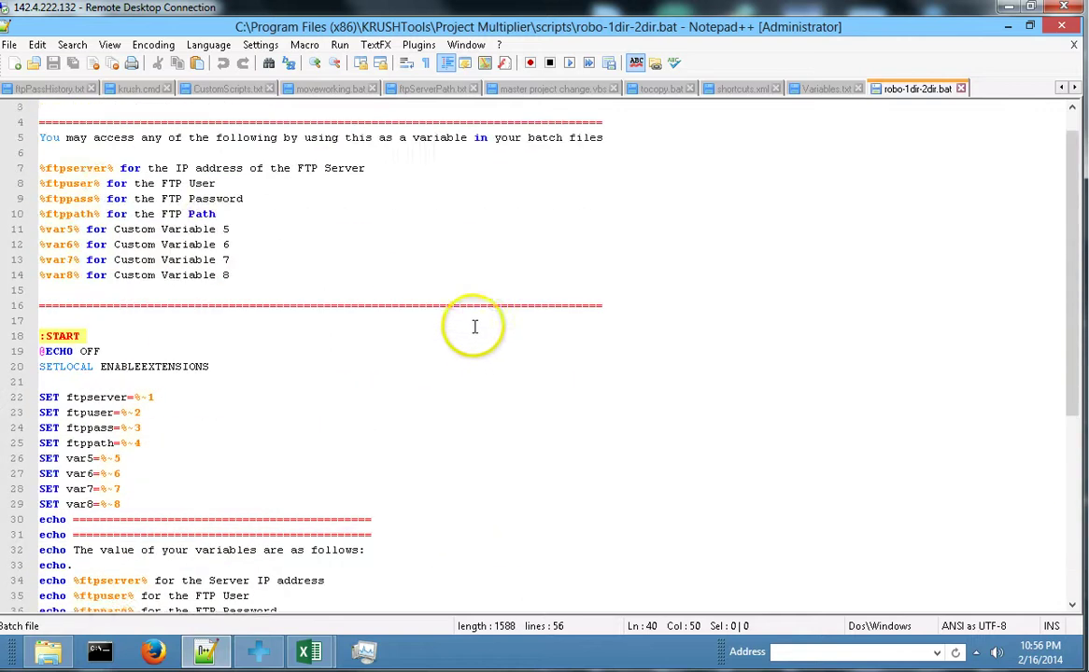
scroll(475, 326, up, 1)
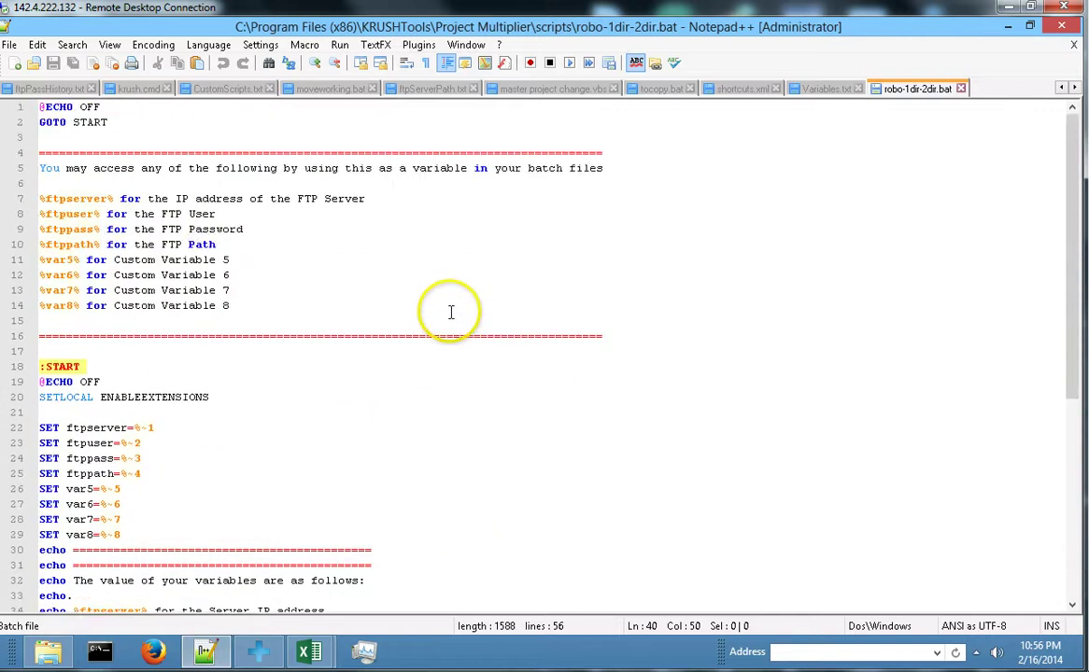
click(504, 280)
scroll(504, 299, down, 8)
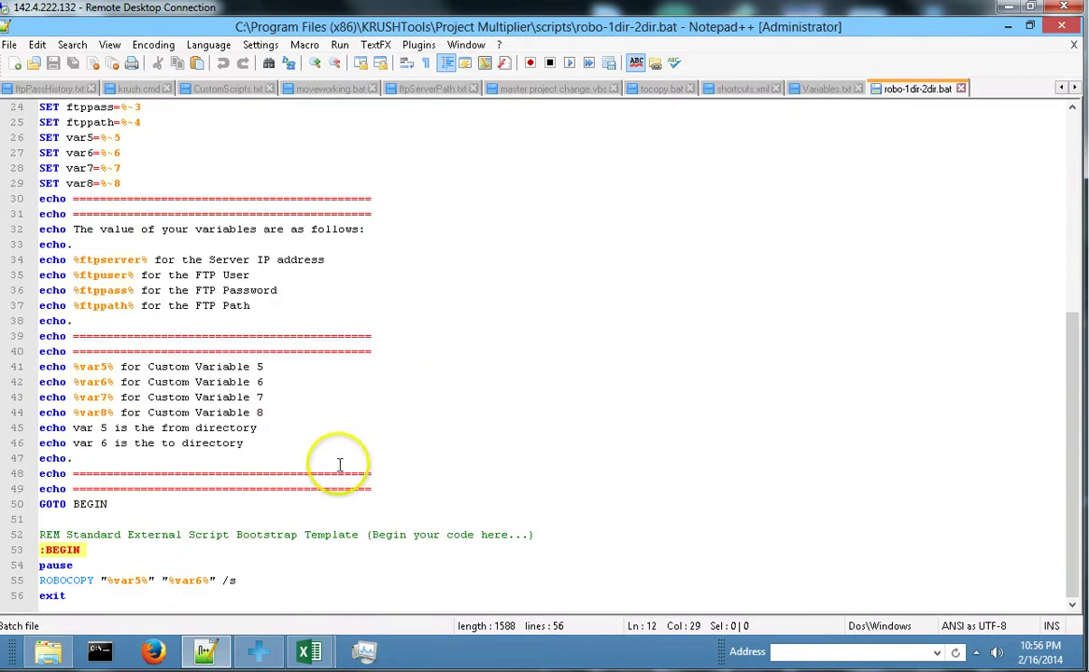
Copy the bootstrap template code from robo-1dir-2dir.bat, through the pause line, into a new document.
click(84, 565)
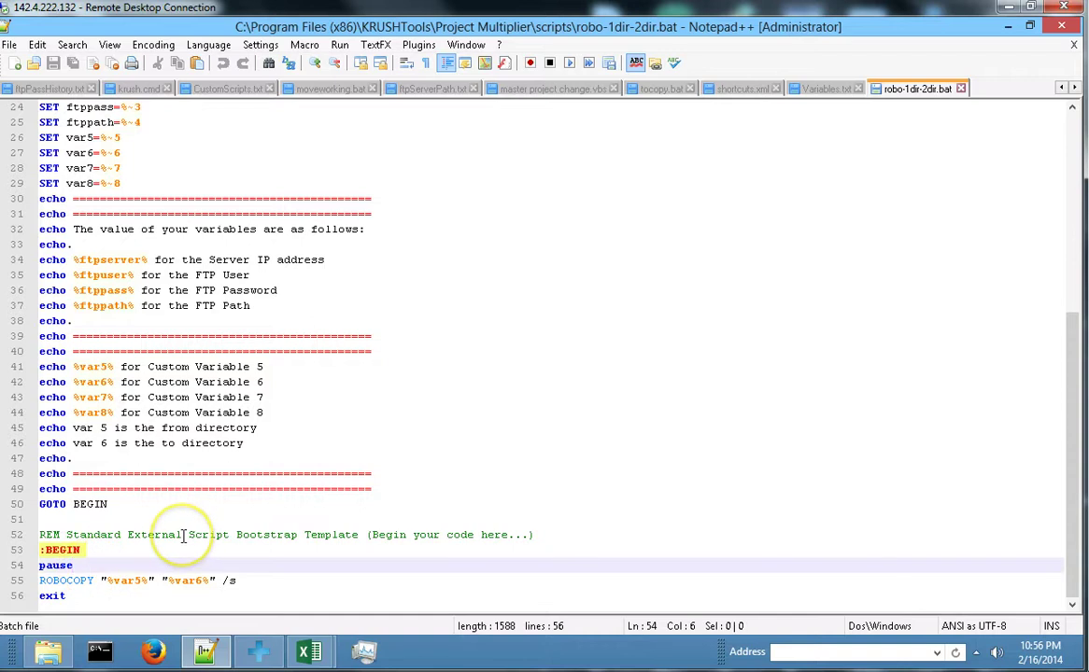
key(ctrl+a)
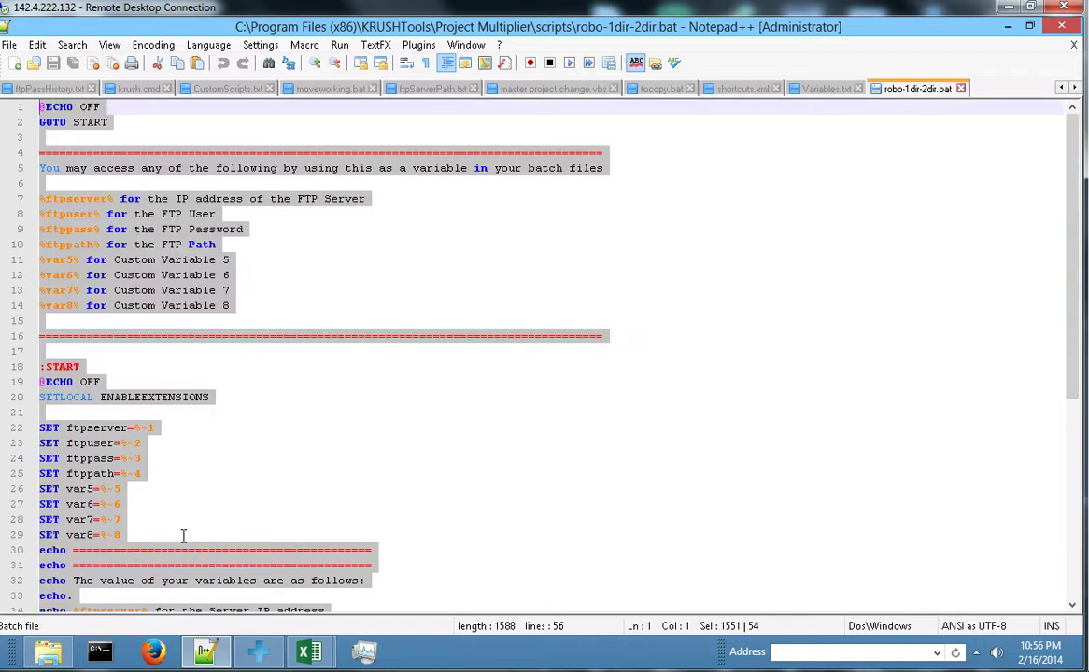
key(ctrl+n)
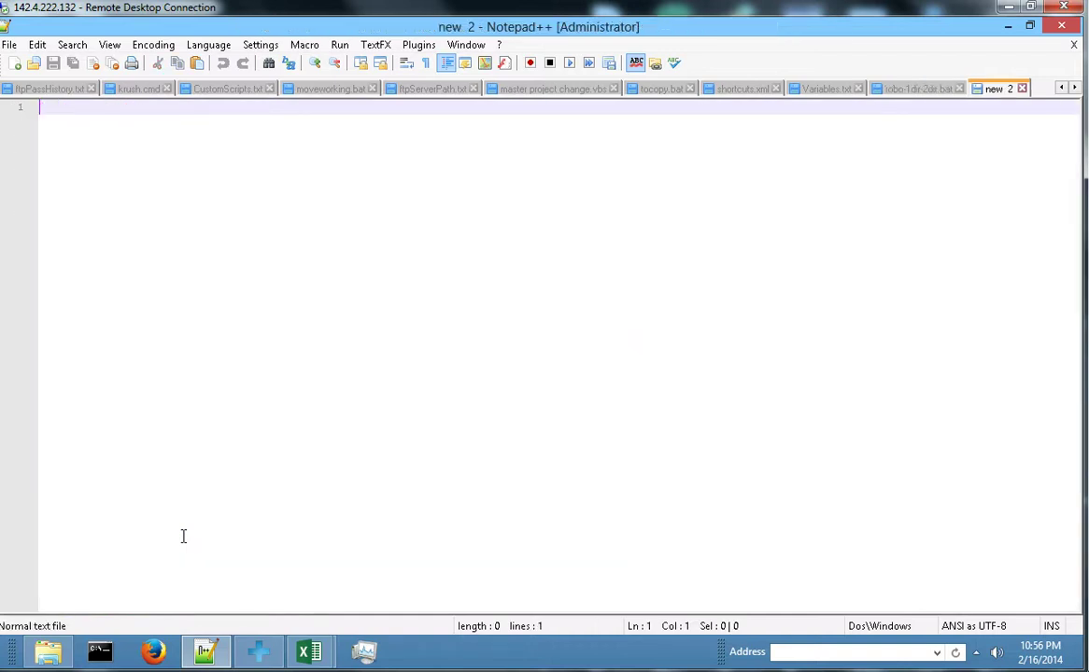
key(ctrl+v)
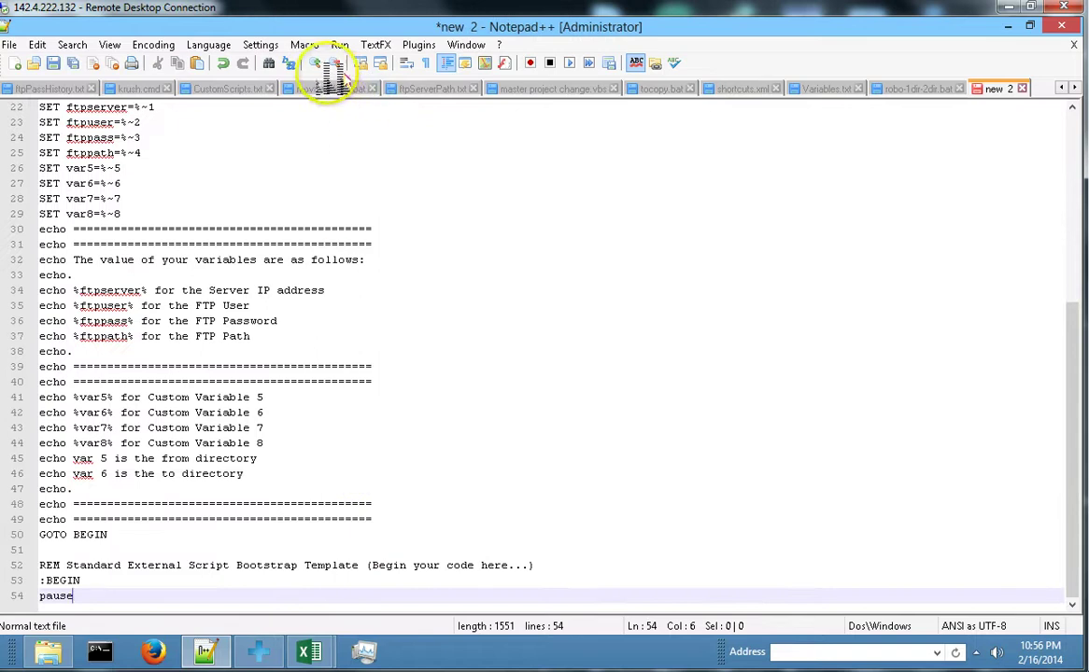
Set the new document's language to Batch and review the highlighted template code.
click(213, 45)
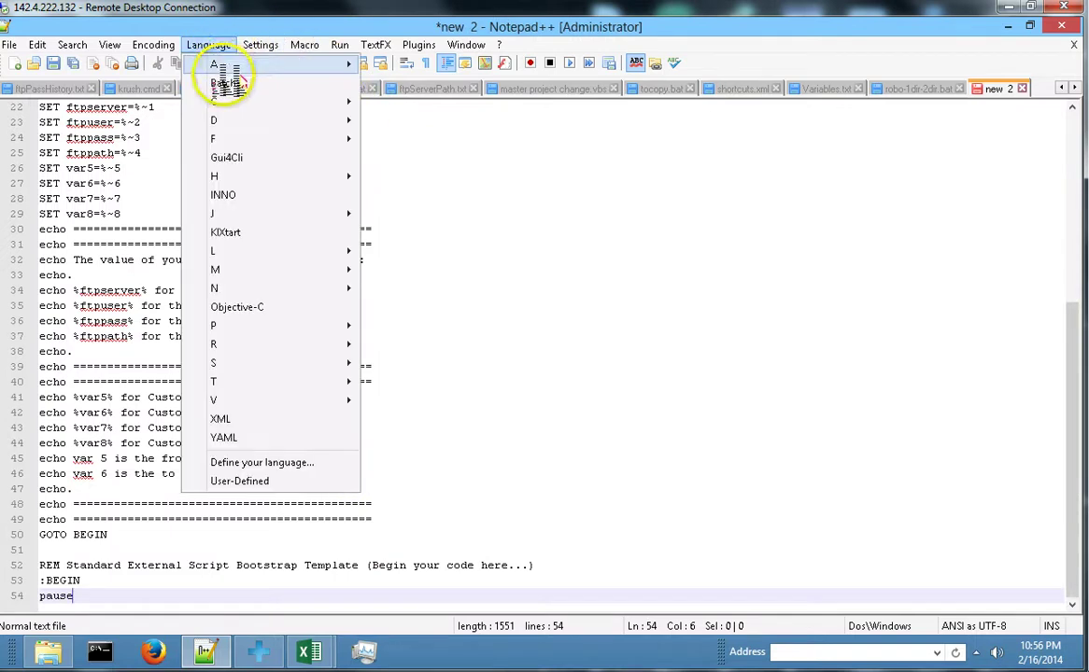
click(231, 76)
scroll(464, 330, up, 2)
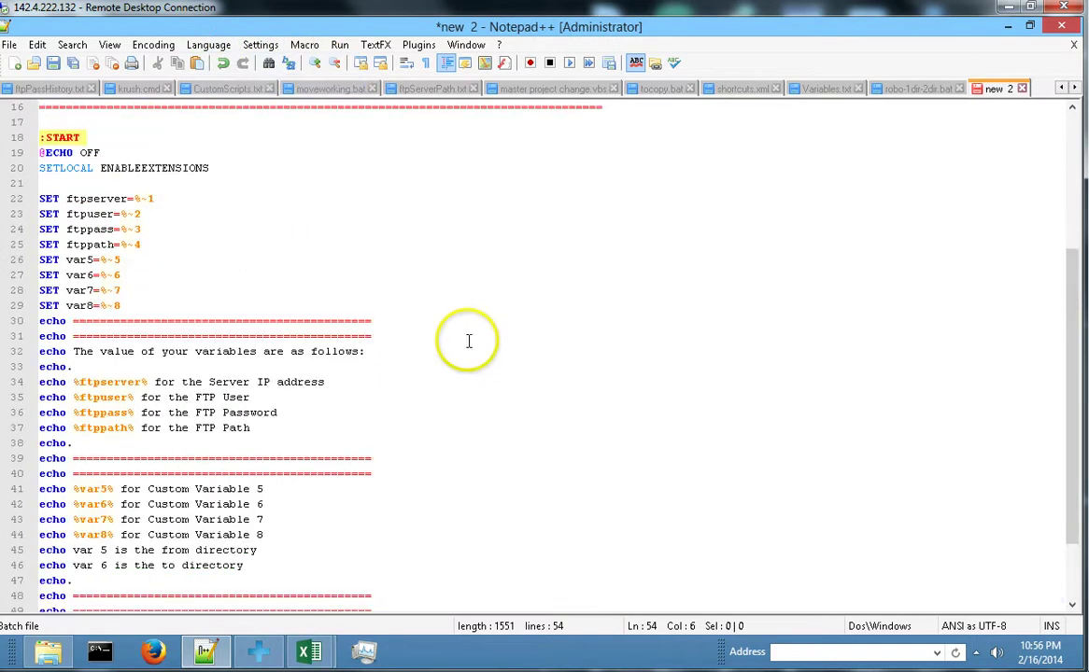
scroll(469, 341, up, 5)
scroll(491, 278, down, 5)
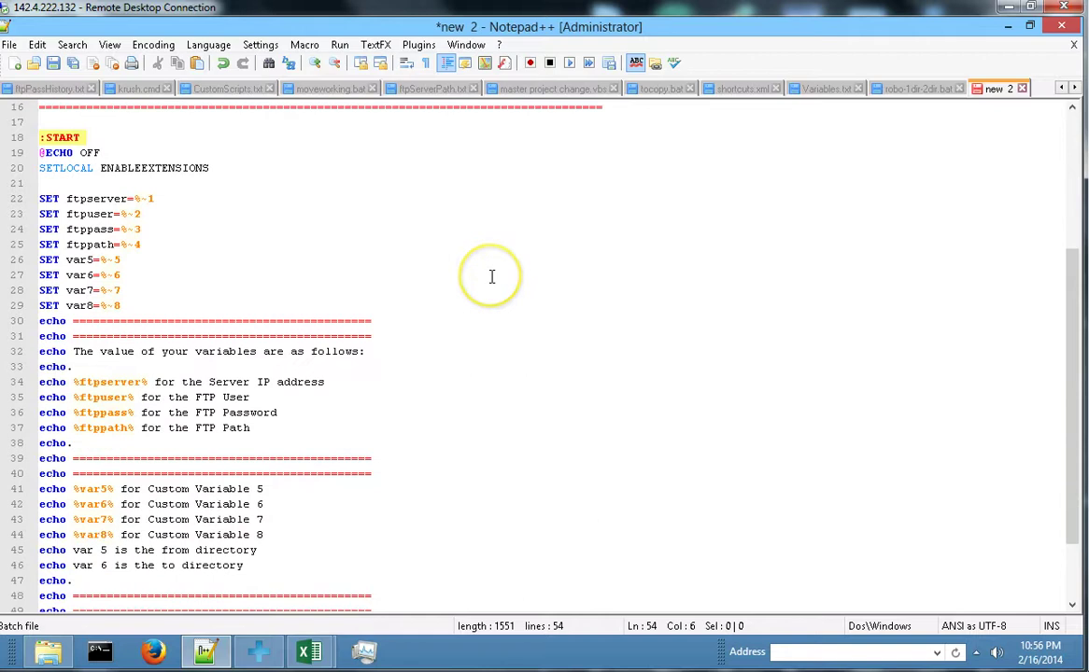
scroll(492, 276, down, 2)
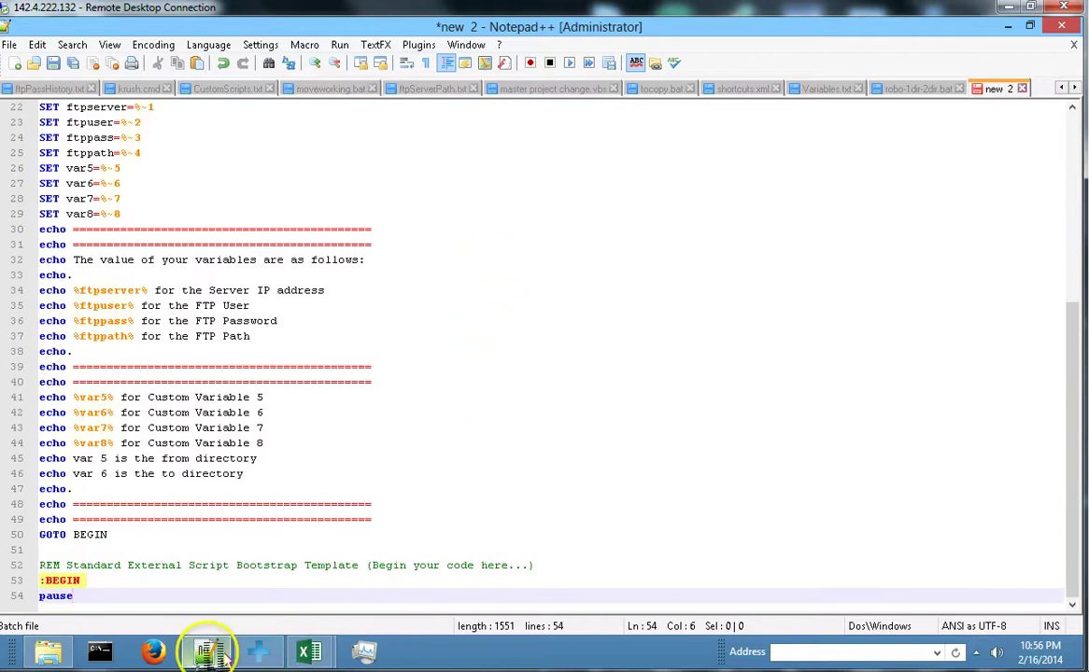
Switch to SERAddons Project Manager and set the Fifth Variable to links.txt and the Sixth Variable to the account file path under Ranker\projects.
click(259, 652)
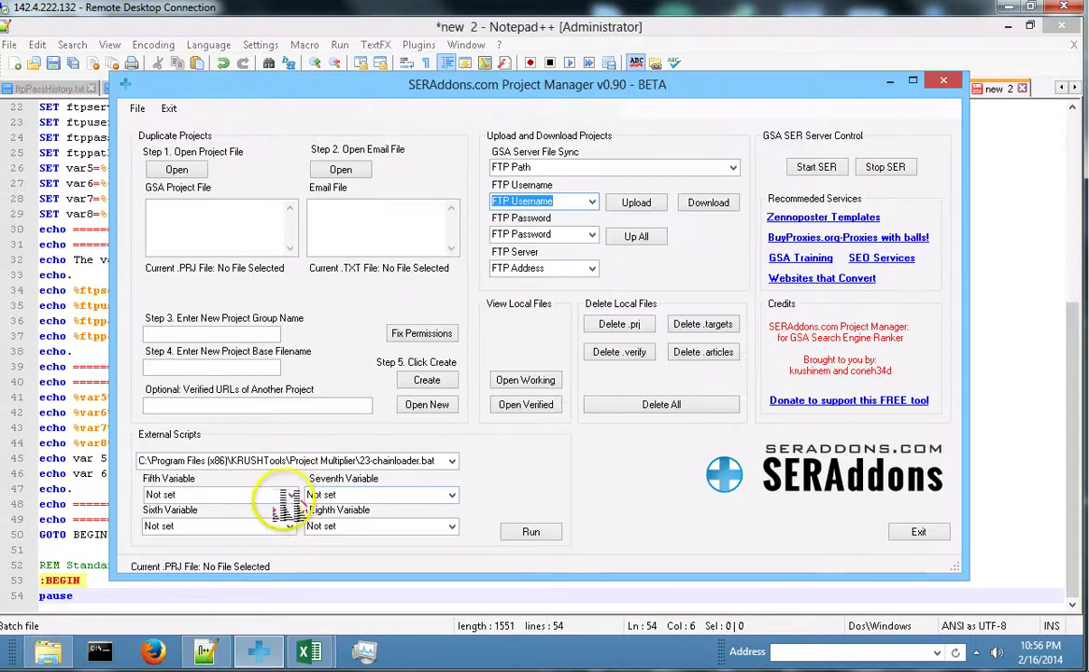
click(291, 495)
click(186, 411)
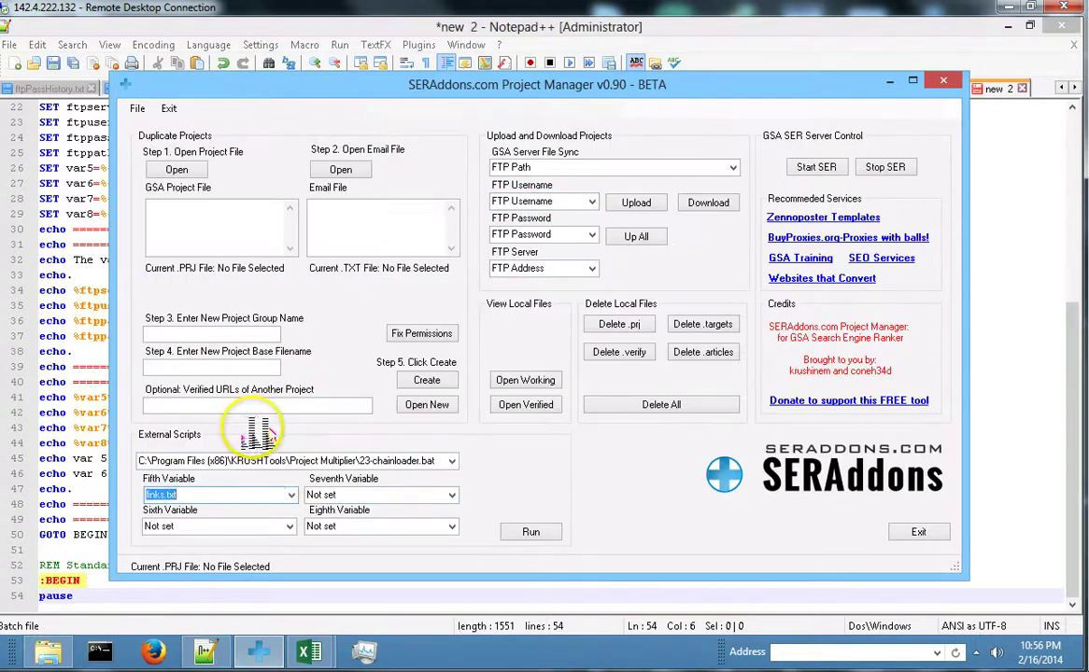
click(289, 527)
click(224, 402)
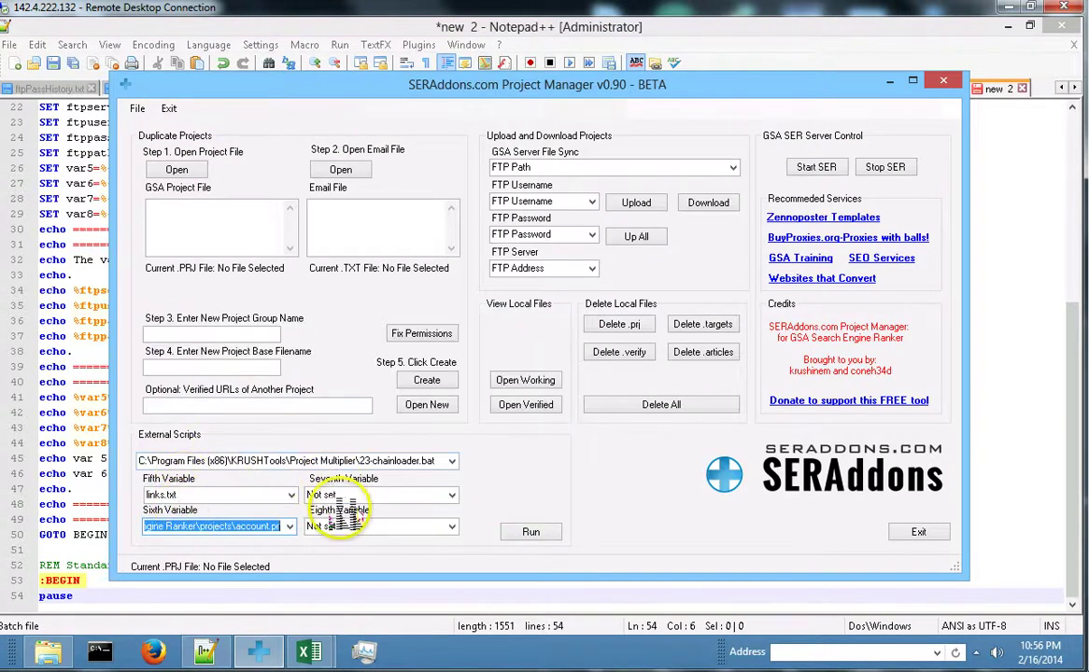
Return to the new Notepad++ document and examine its variable definitions and the place where custom code begins.
click(89, 412)
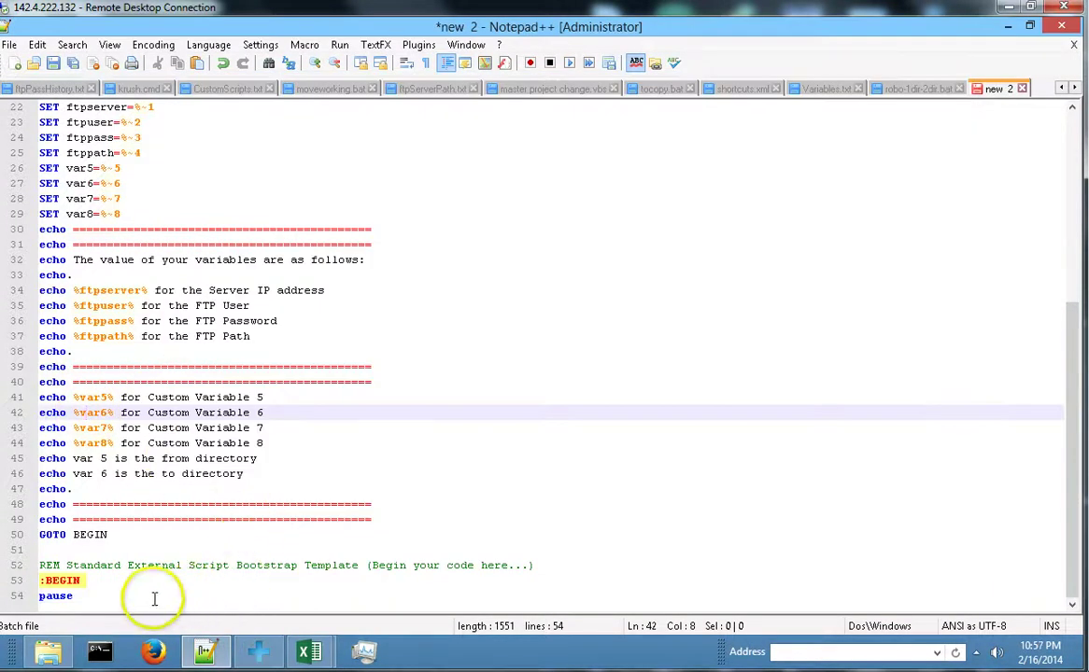
scroll(263, 414, up, 4)
scroll(264, 414, down, 4)
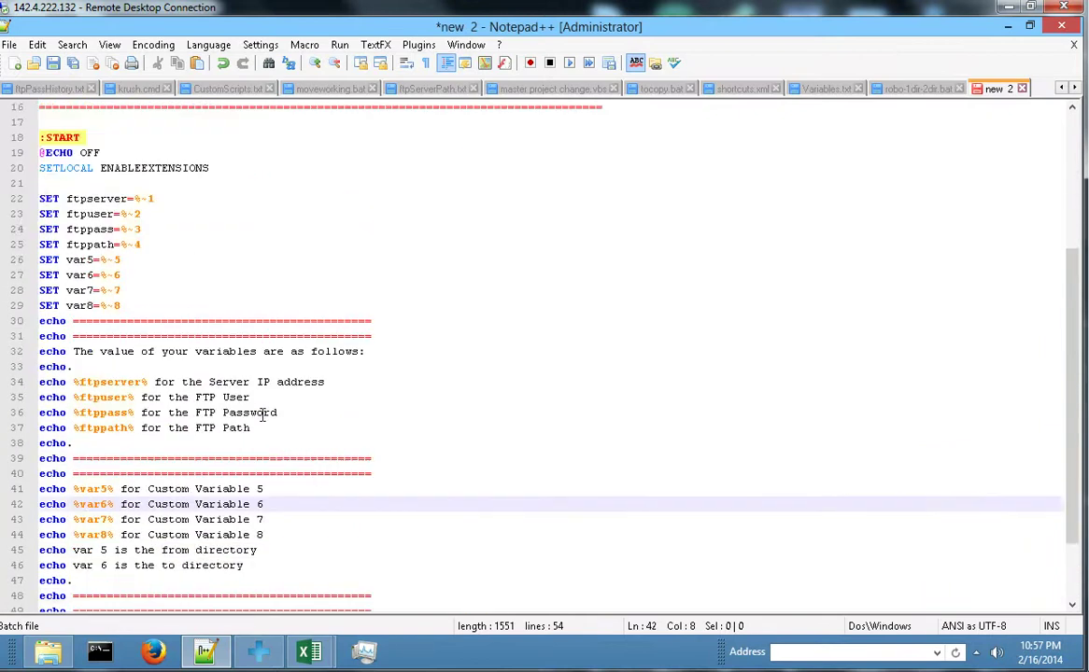
scroll(392, 411, up, 6)
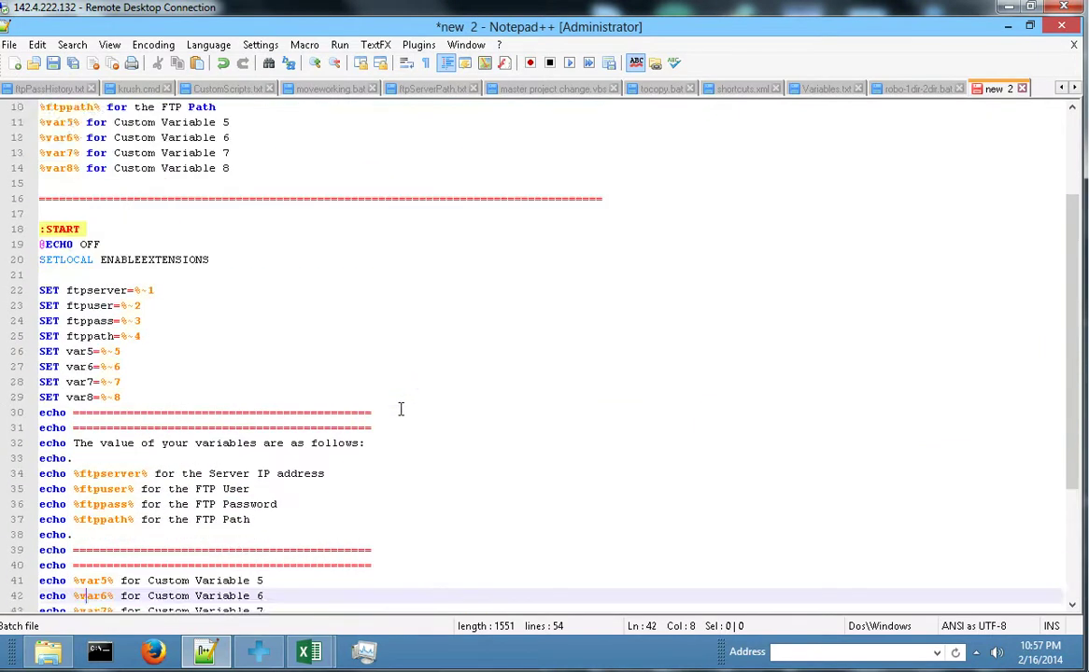
scroll(401, 409, down, 2)
scroll(400, 409, down, 4)
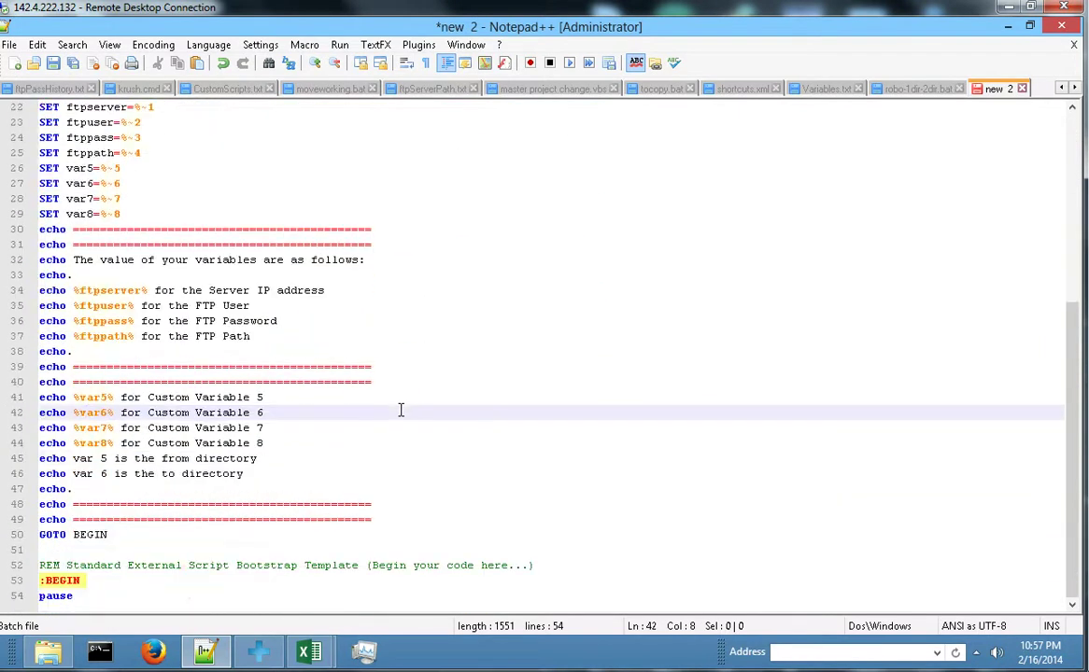
click(90, 596)
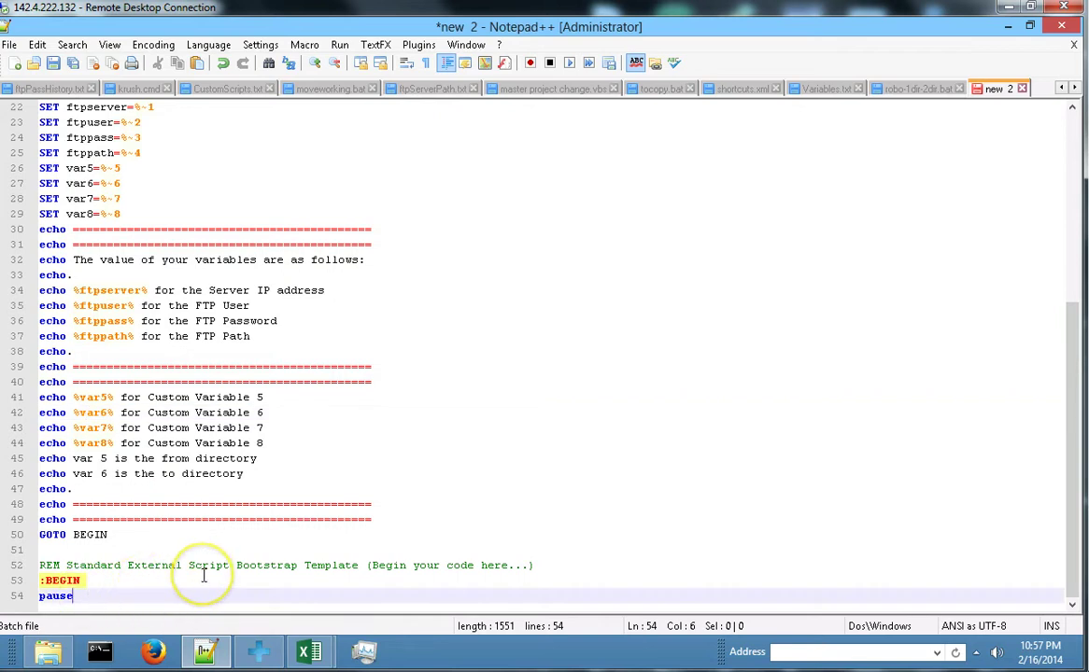
Reopen robo-1dir-2dir.bat and examine its variable assignments, echo lines and the ROBOCOPY code after BEGIN.
click(929, 90)
click(430, 428)
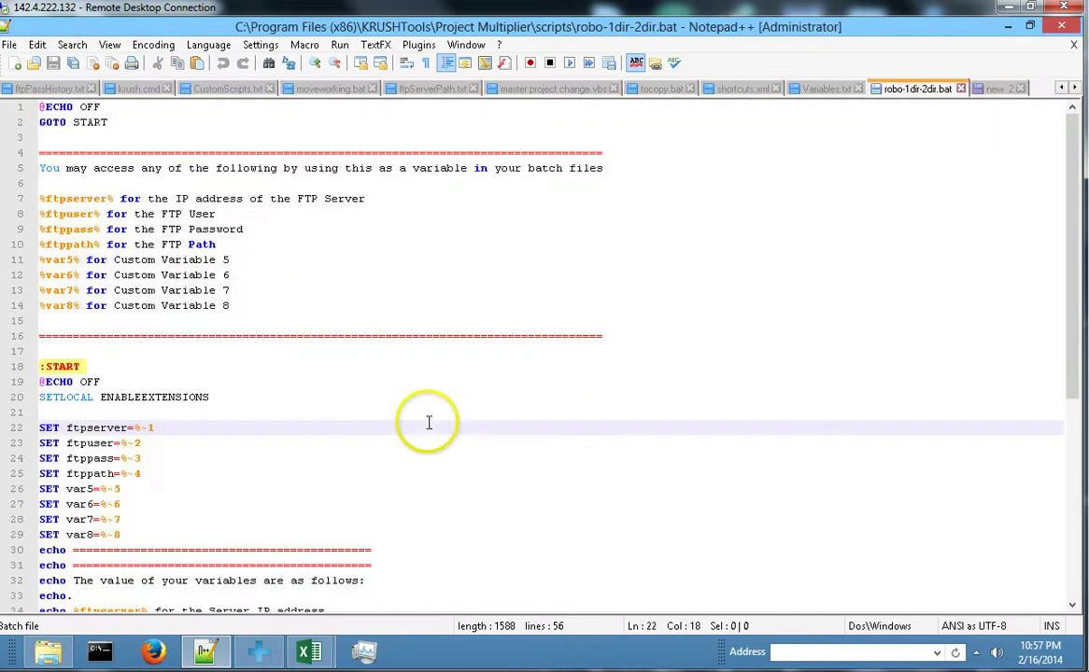
scroll(428, 424, down, 7)
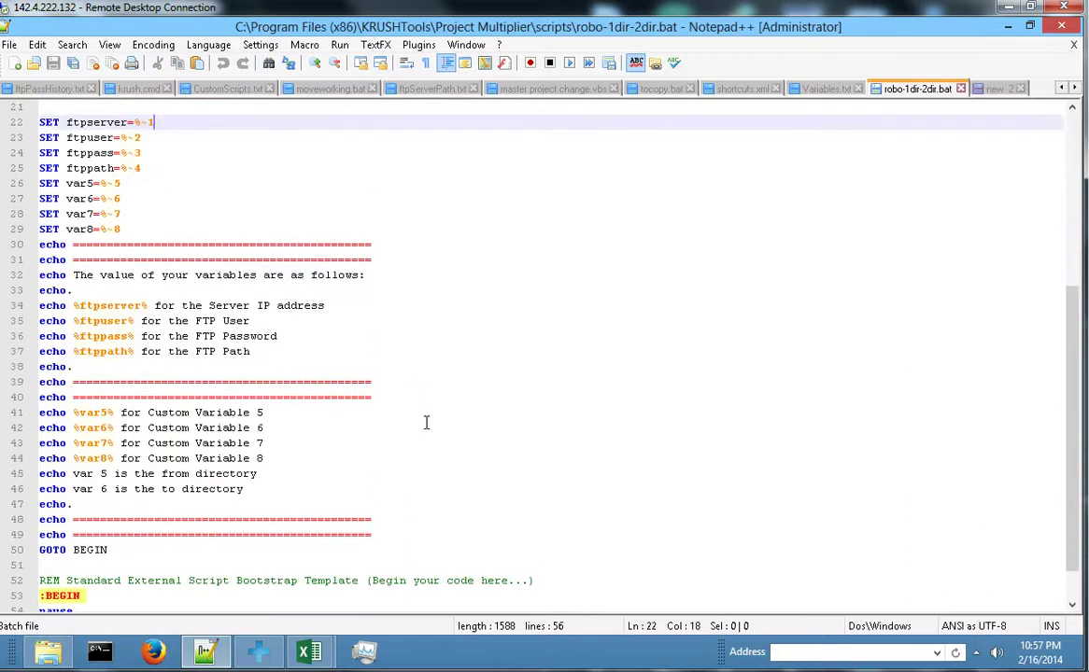
scroll(426, 423, up, 2)
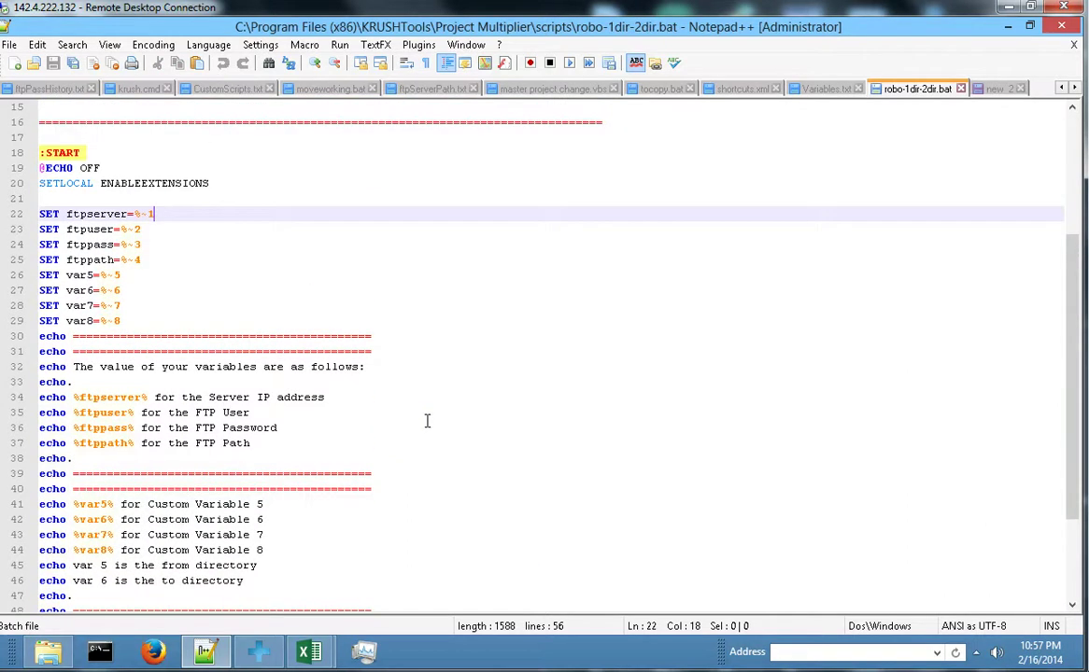
scroll(427, 421, down, 2)
scroll(427, 422, down, 1)
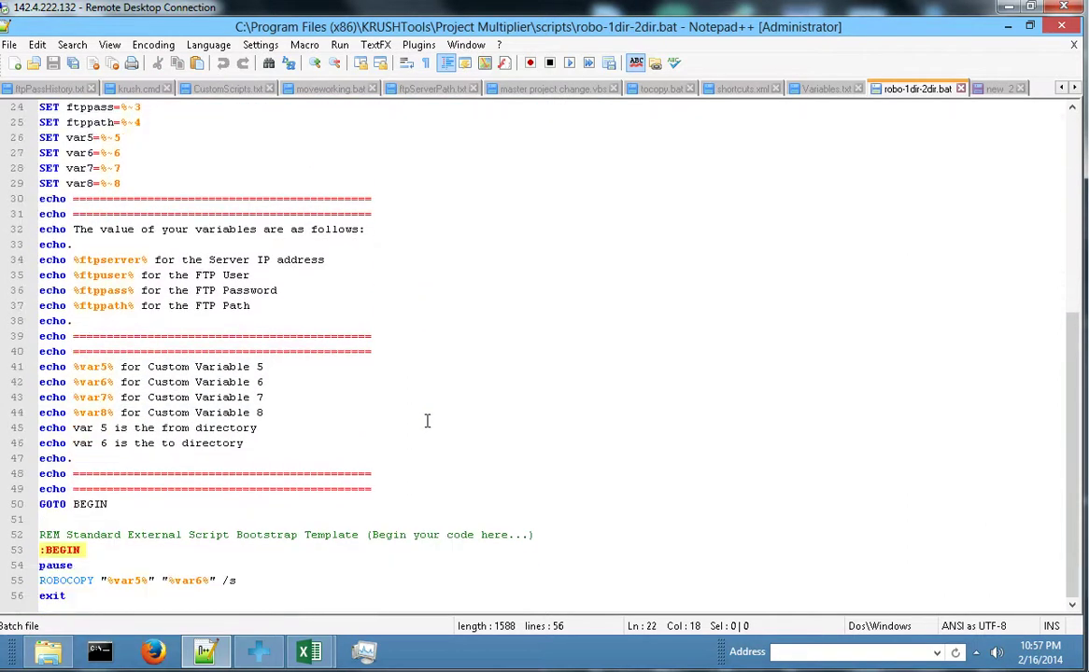
scroll(426, 421, up, 5)
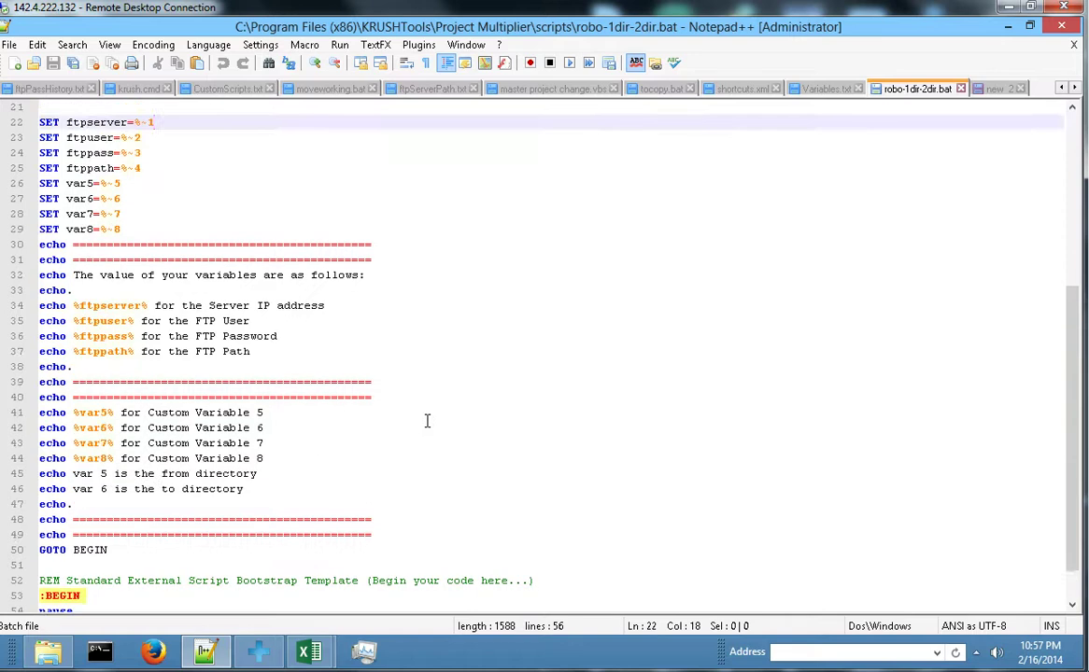
click(474, 540)
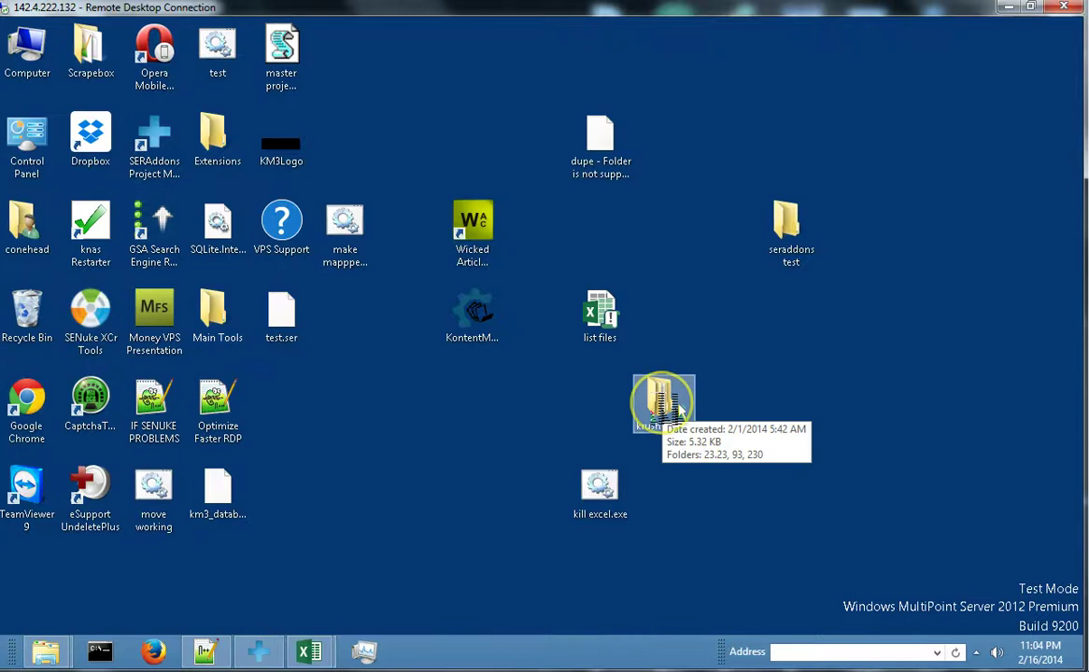
Open the krush emails folder on the desktop, copy its full path and close the folder.
right_click(664, 402)
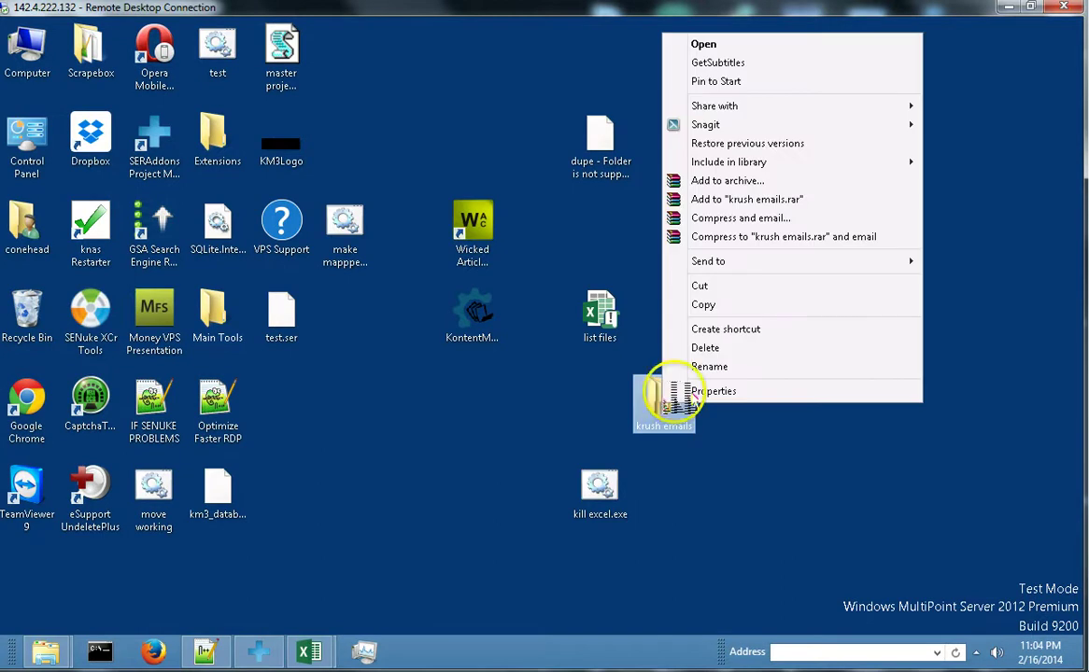
click(710, 44)
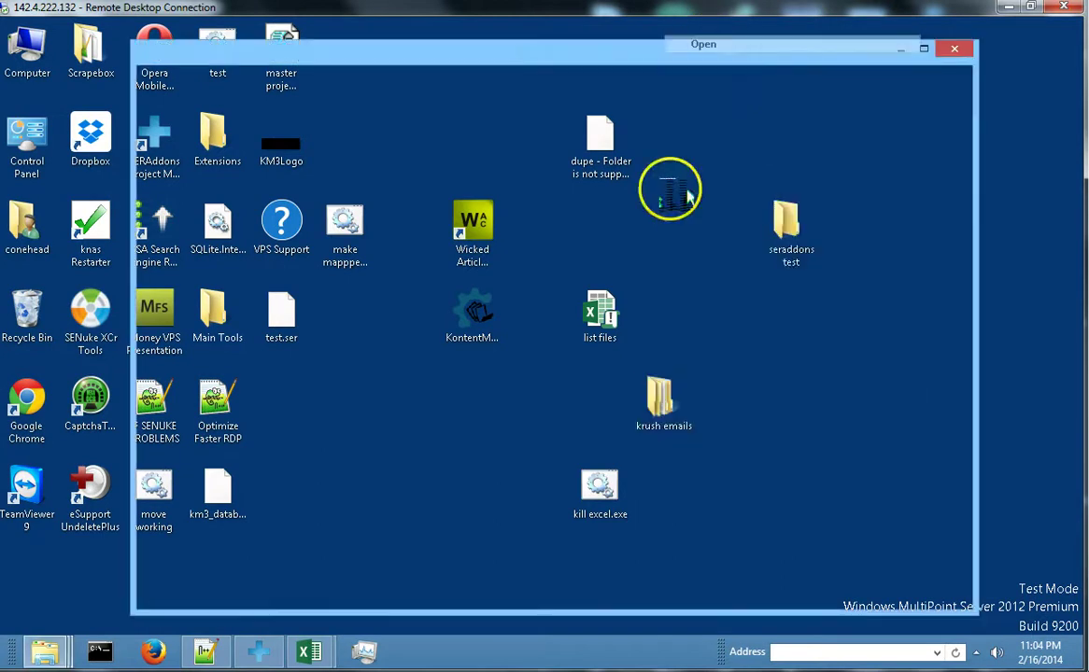
click(348, 103)
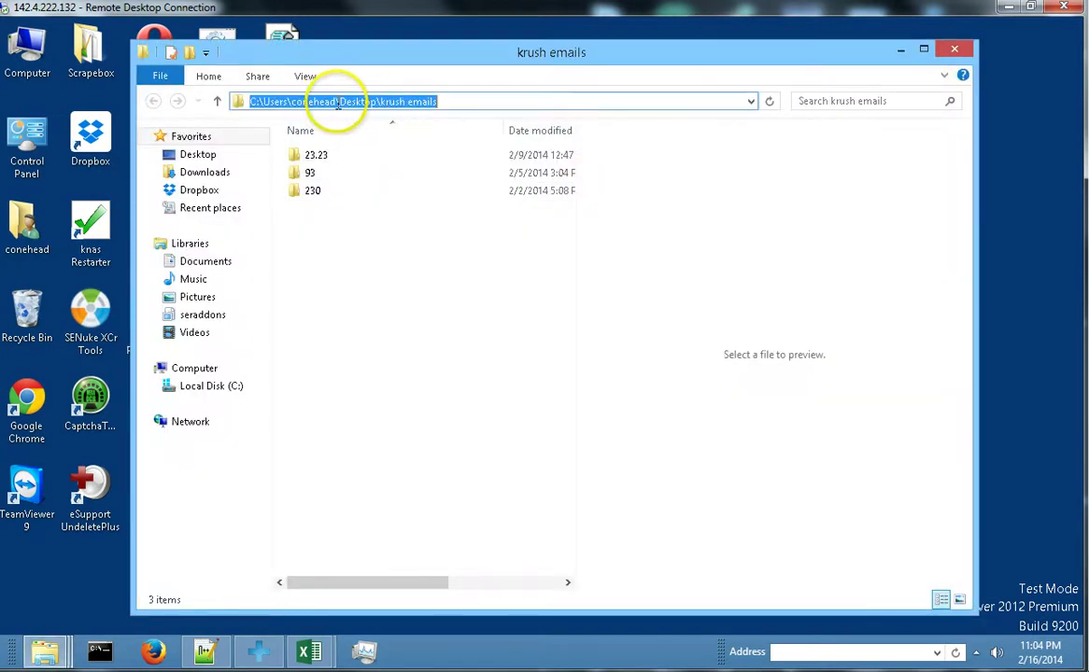
right_click(339, 102)
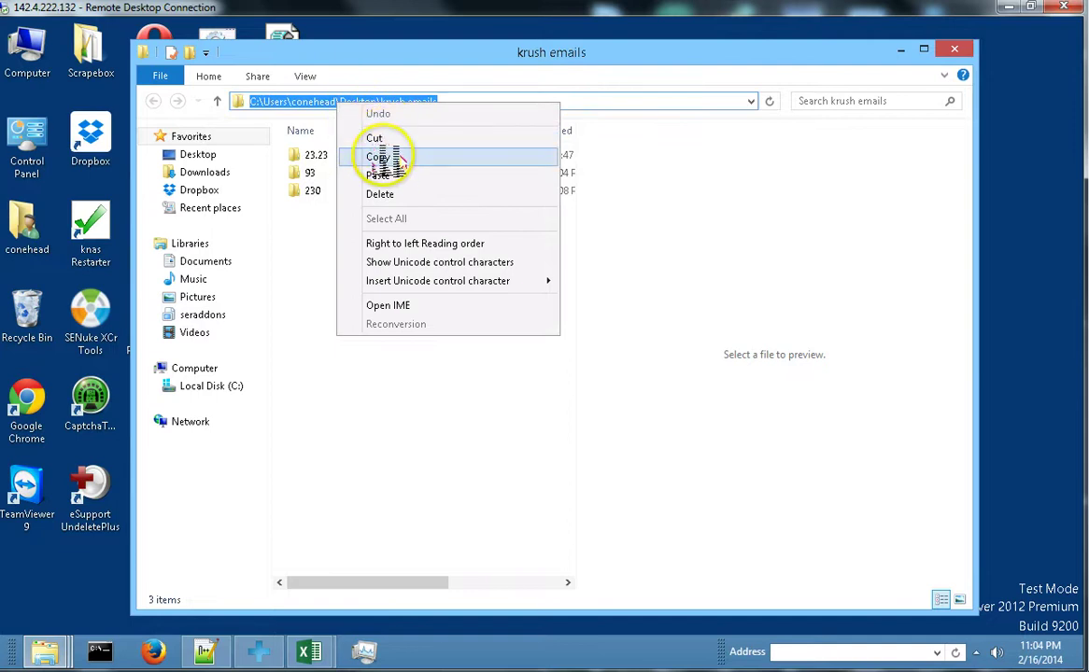
click(378, 157)
click(954, 48)
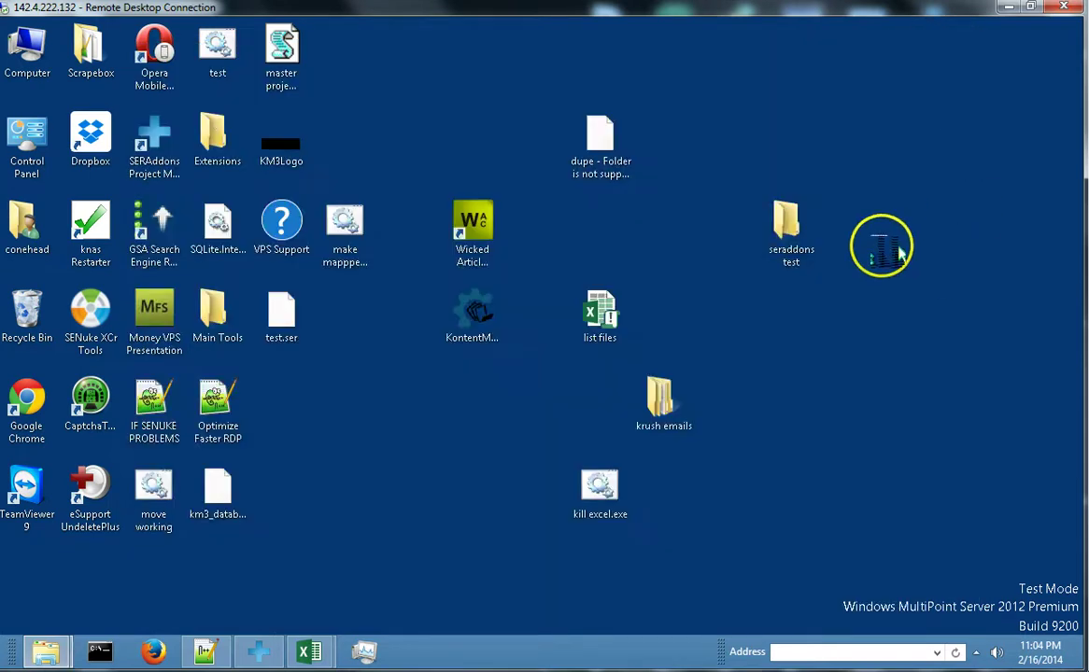
Open the seraddons test folder on the desktop, copy its full path and close the folder.
right_click(790, 218)
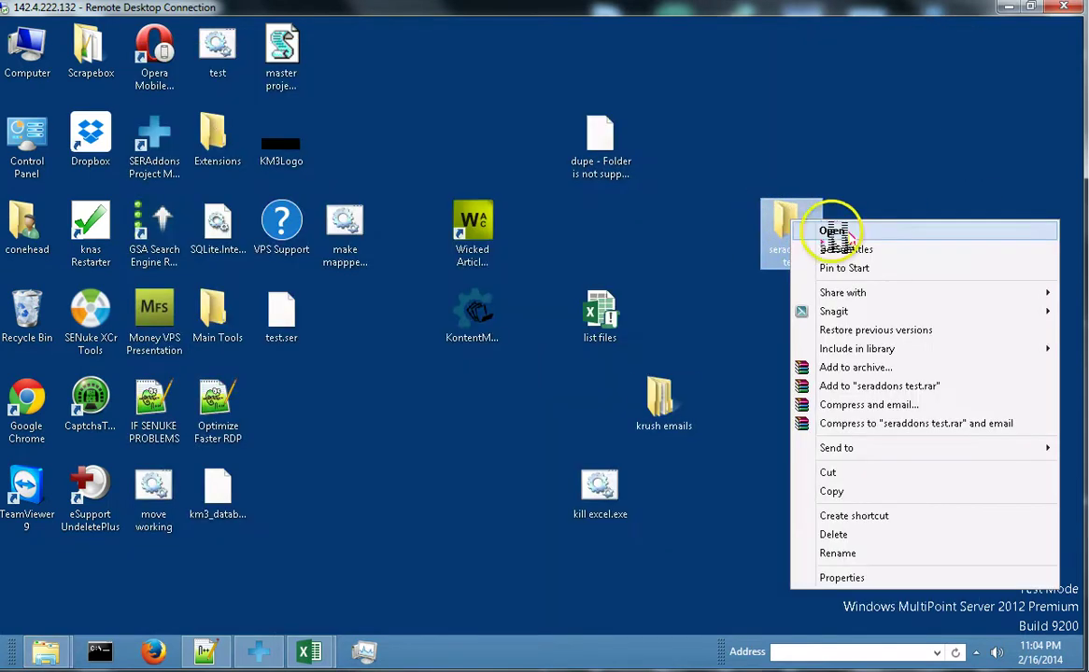
click(834, 230)
click(388, 101)
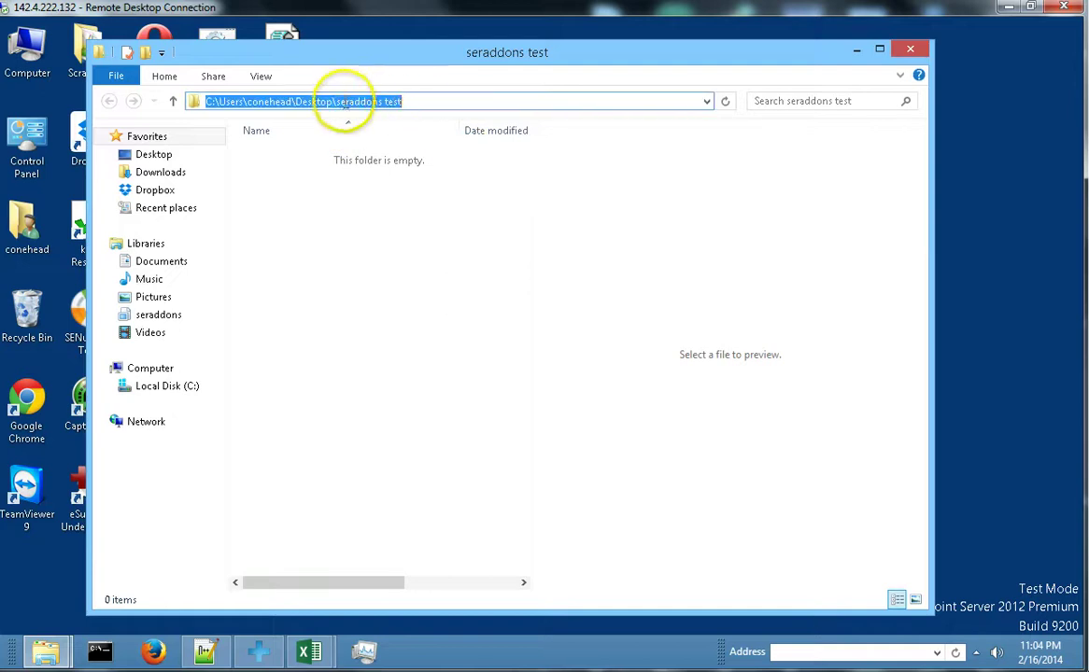
right_click(344, 103)
click(385, 157)
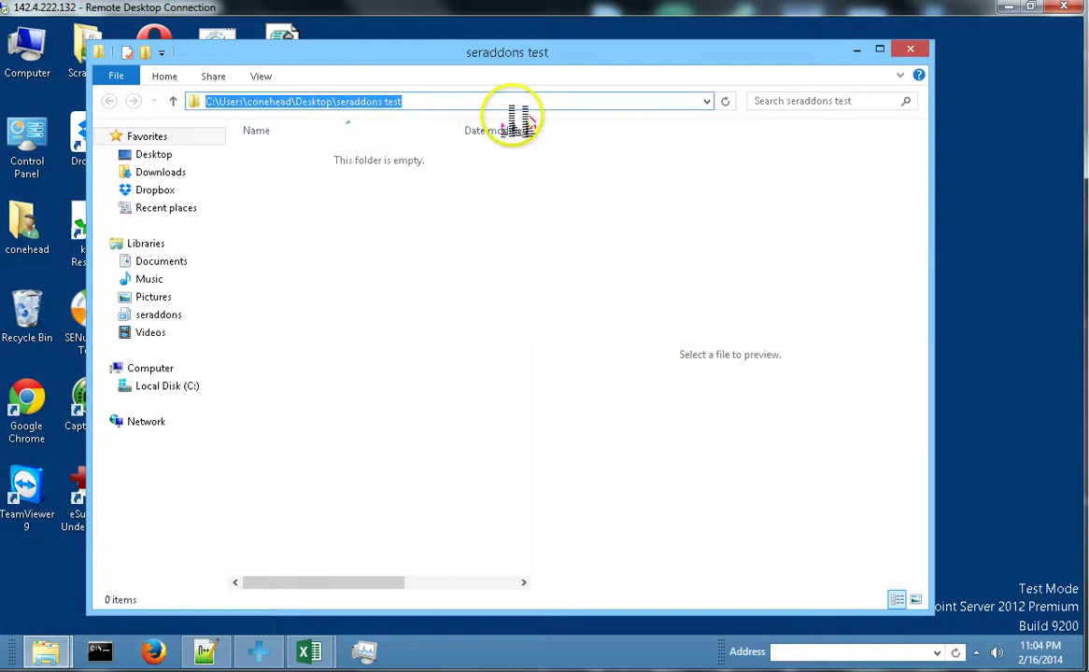
click(910, 49)
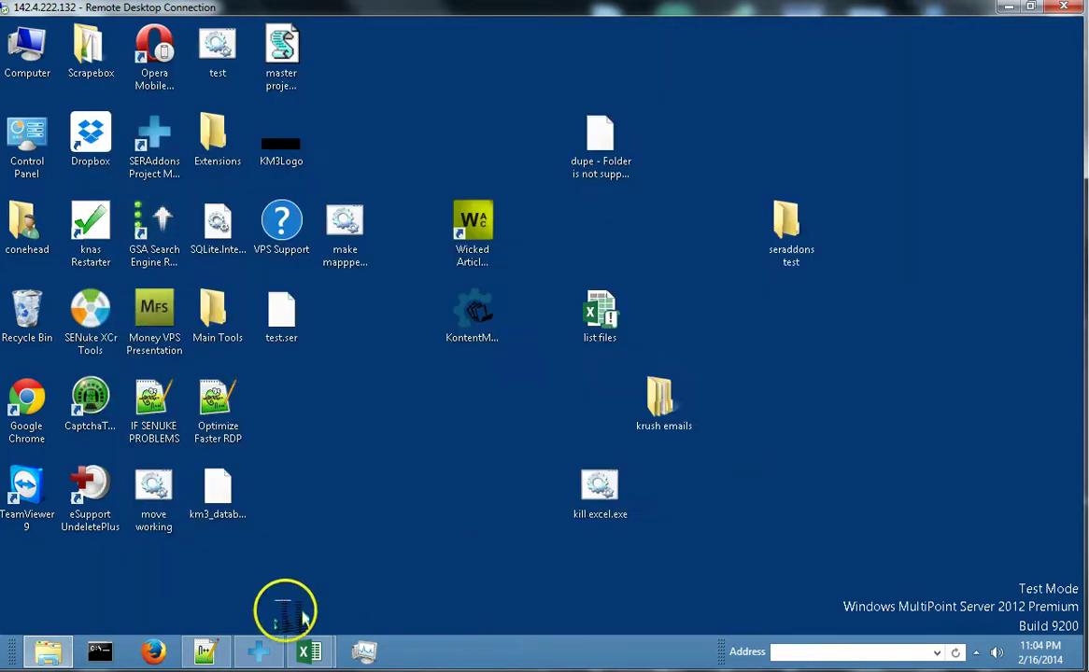
Review the ROBOCOPY line in robo-1dir-2dir.bat, and in SERAddons Project Manager set the Fifth Variable to the copied krush emails folder path.
click(213, 650)
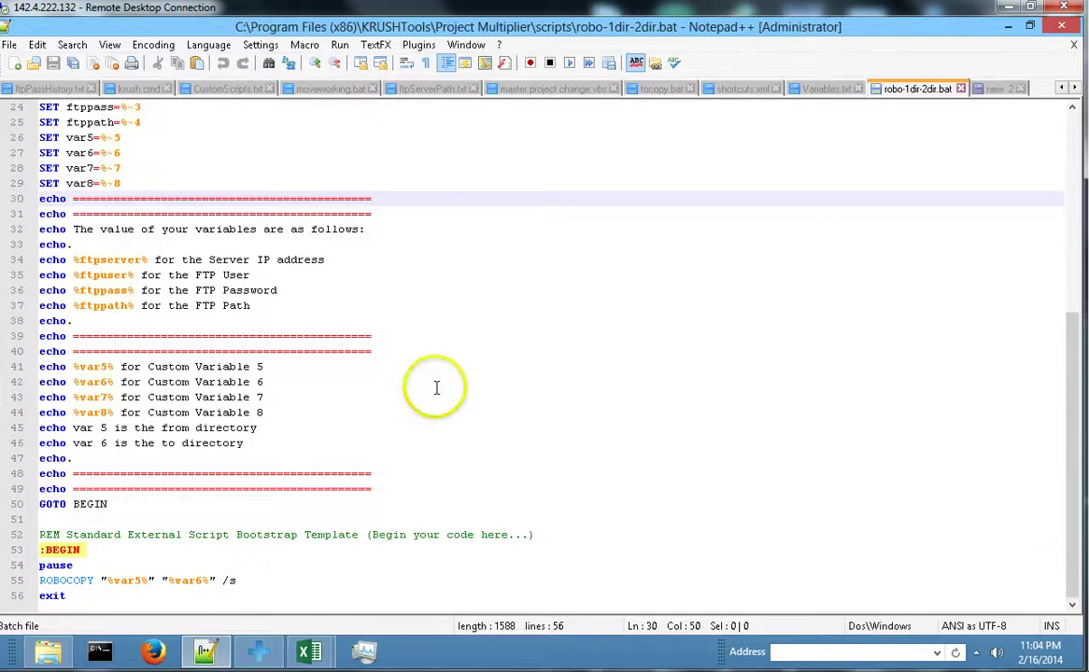
click(352, 536)
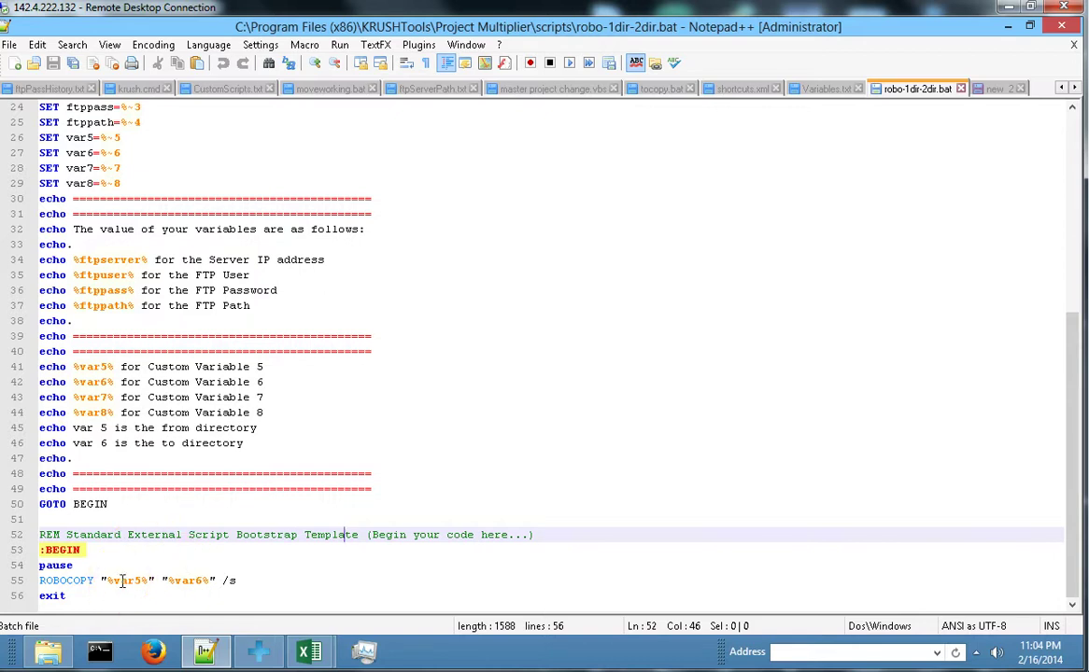
click(263, 651)
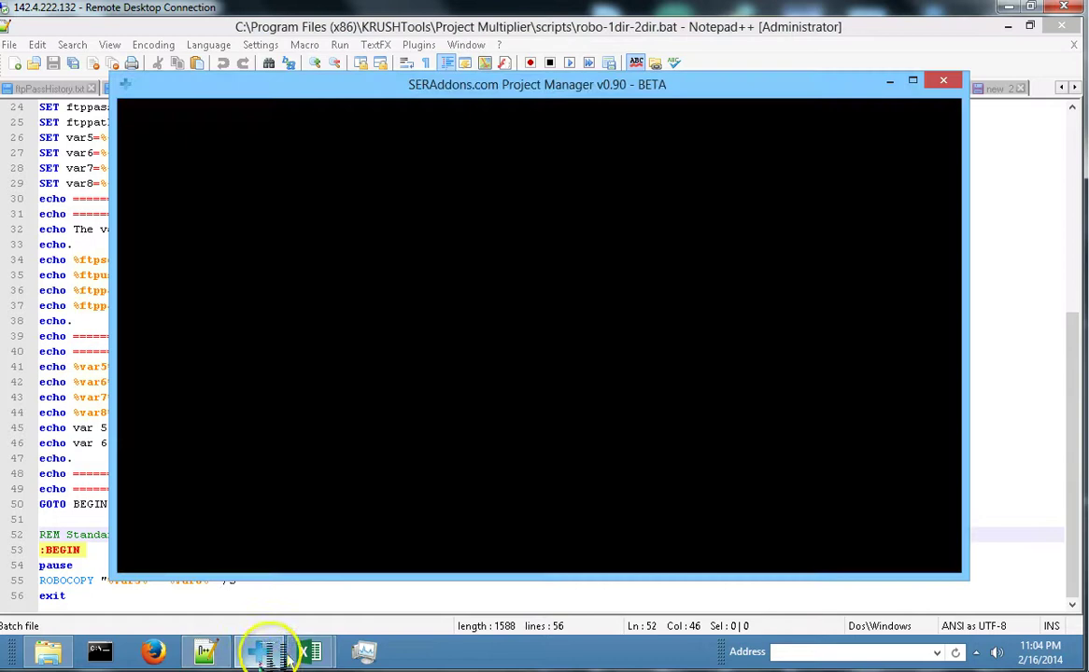
click(204, 494)
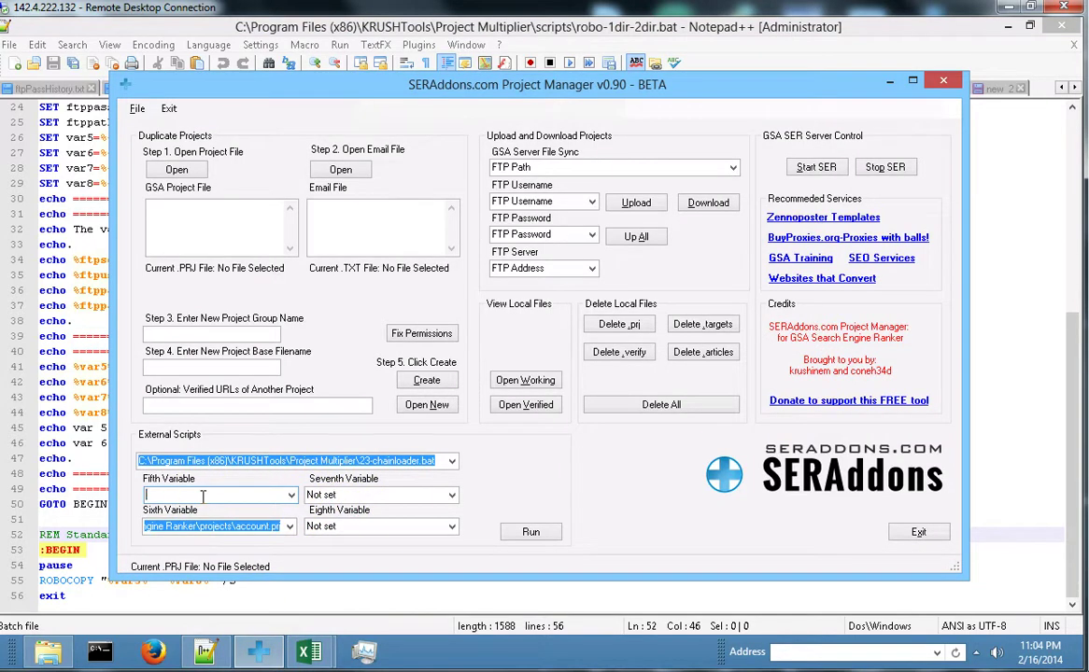
key(ctrl+grave)
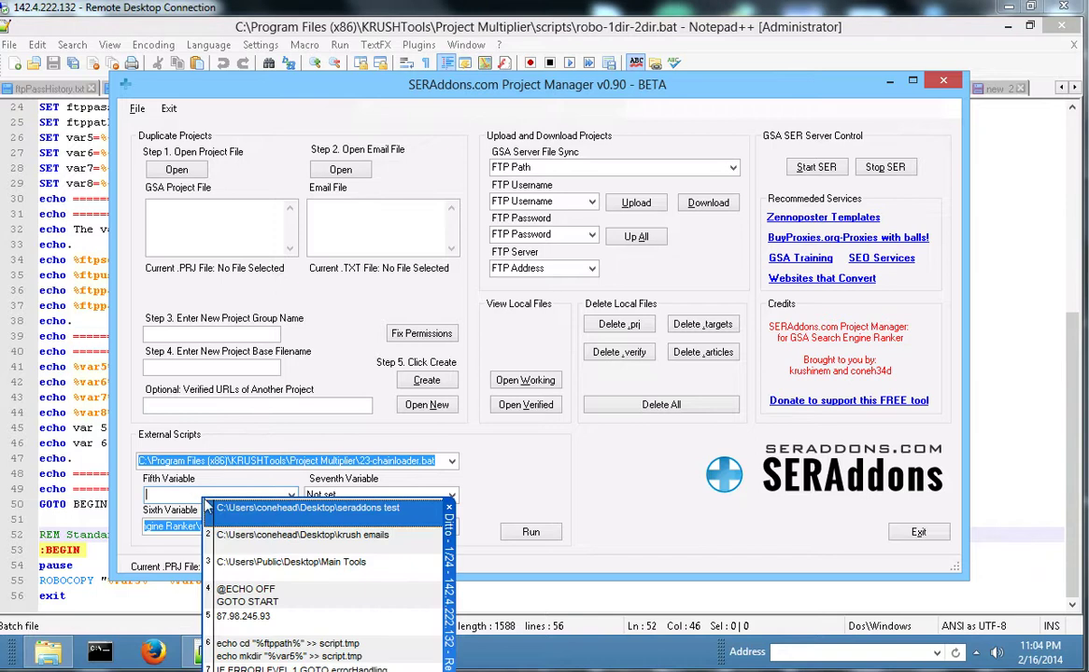
double_click(264, 534)
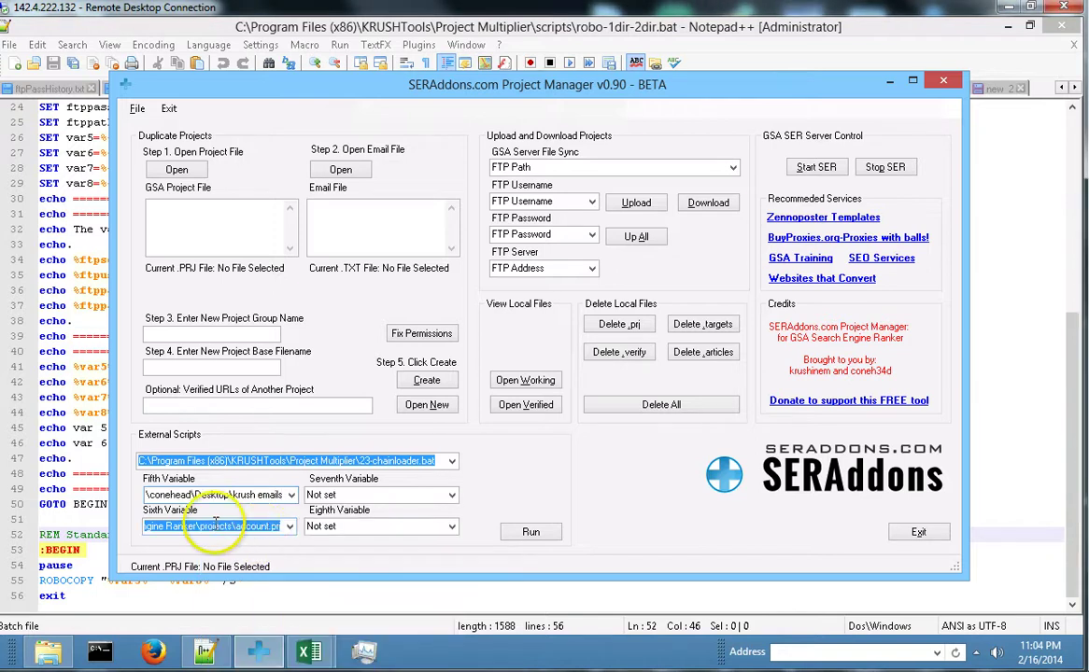
Replace the Sixth Variable's value with the copied path of the seraddons test folder.
key(BackSpace)
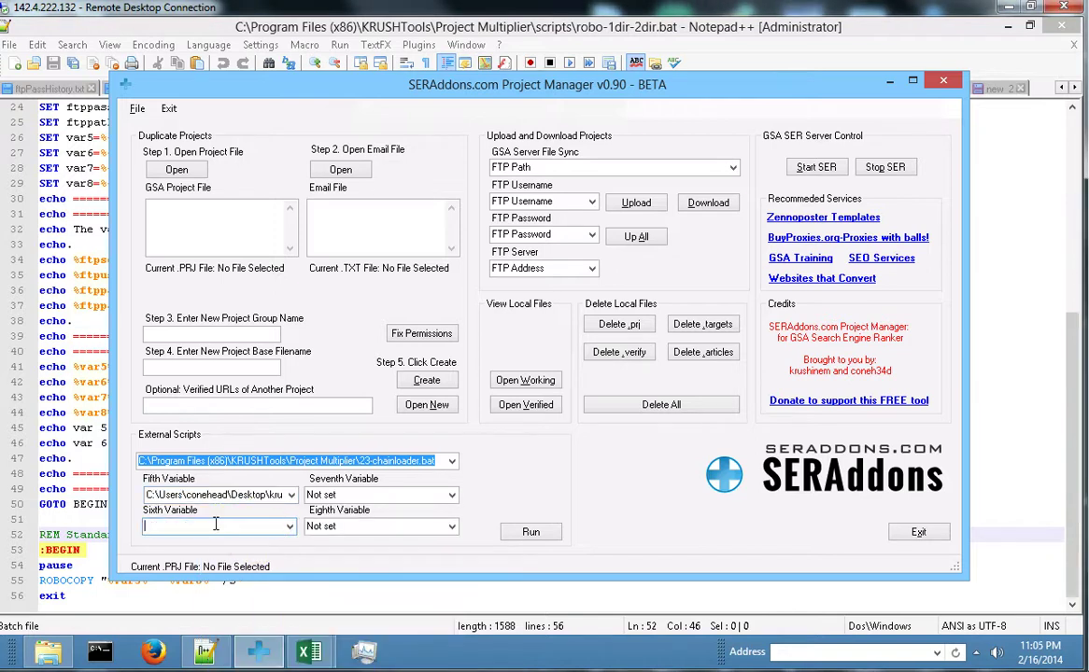
key(ctrl+grave)
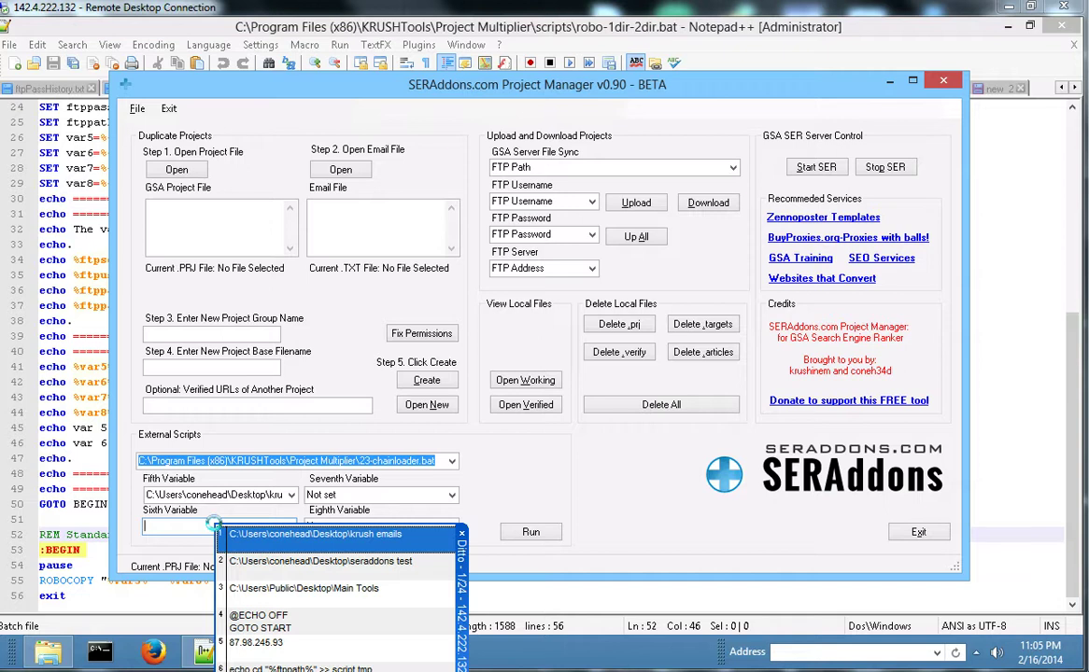
double_click(355, 562)
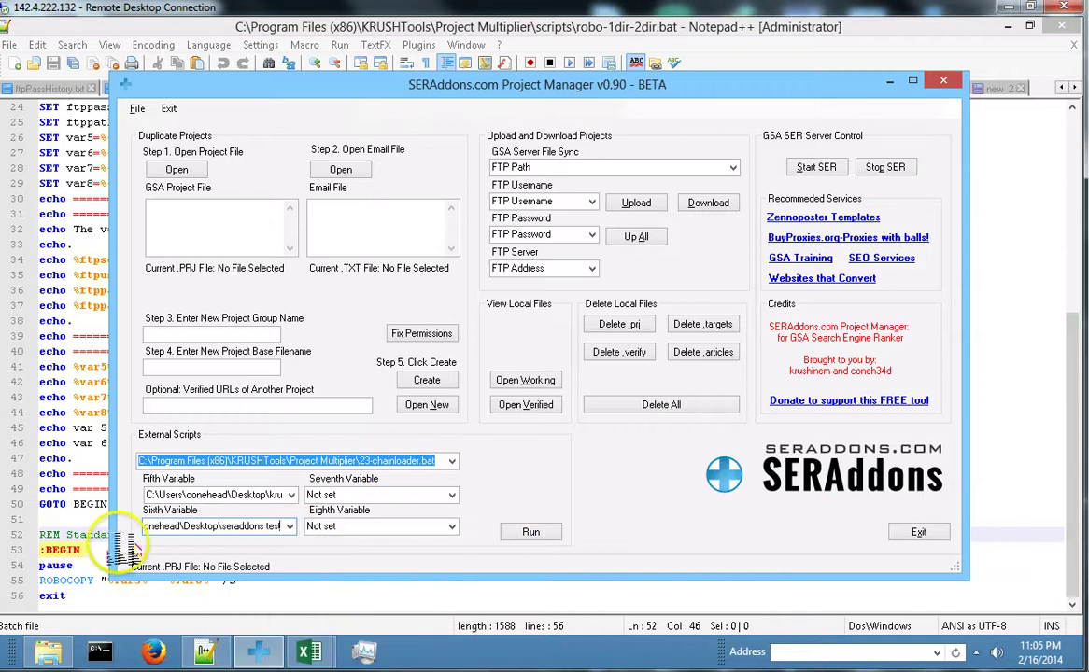
Copy the full file path of robo-1dir-2dir.bat from Notepad++ and set it as the external script in Project Manager.
click(56, 517)
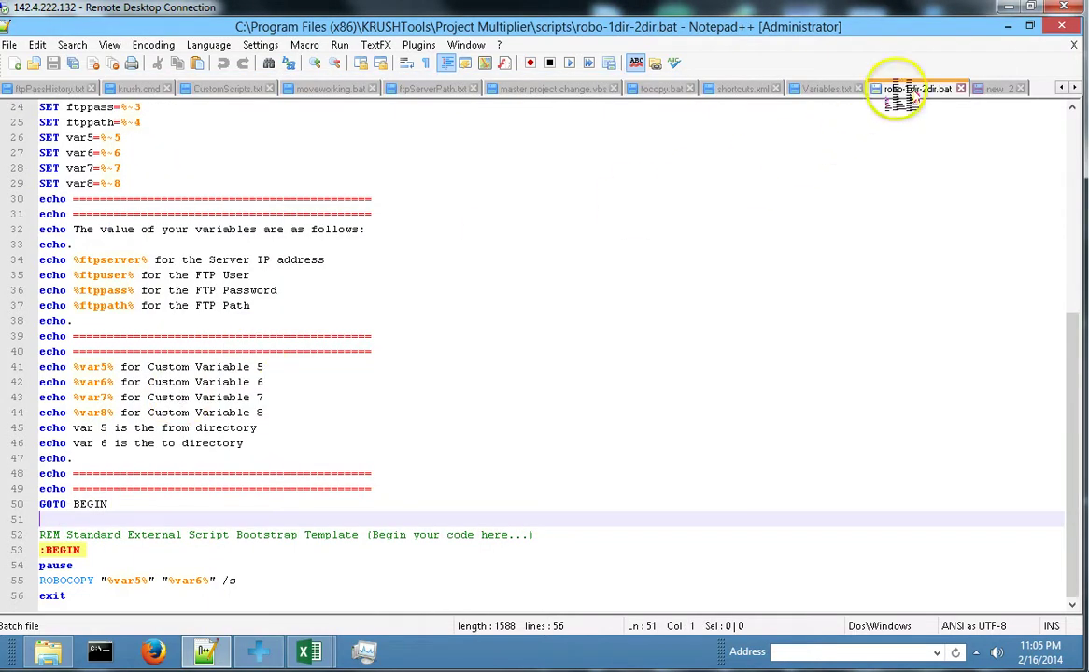
right_click(934, 90)
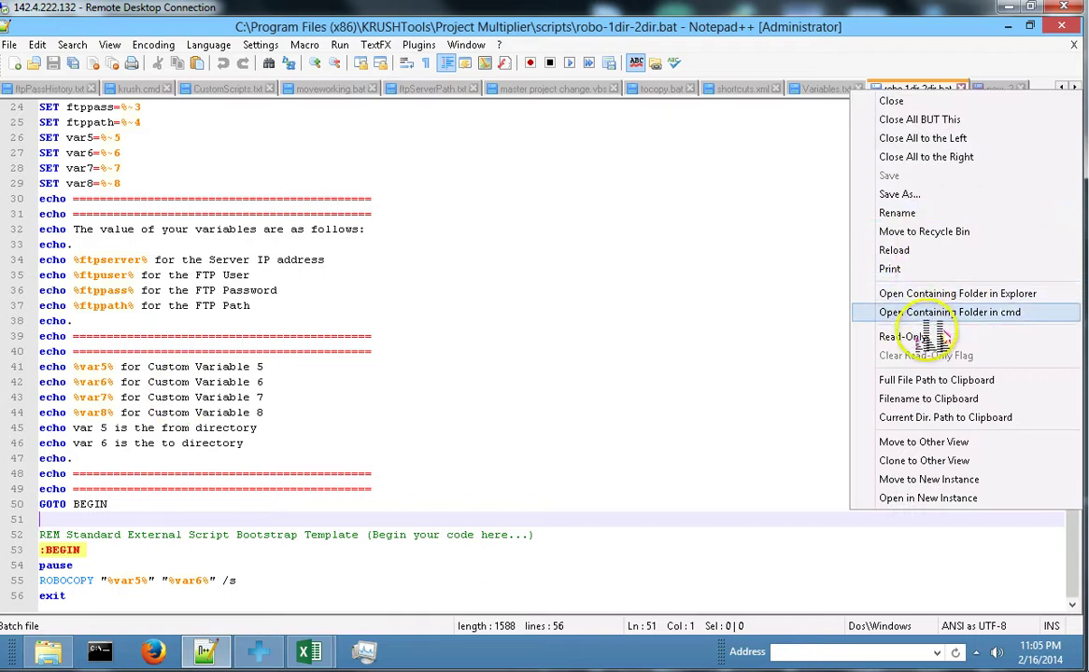
click(930, 380)
click(261, 651)
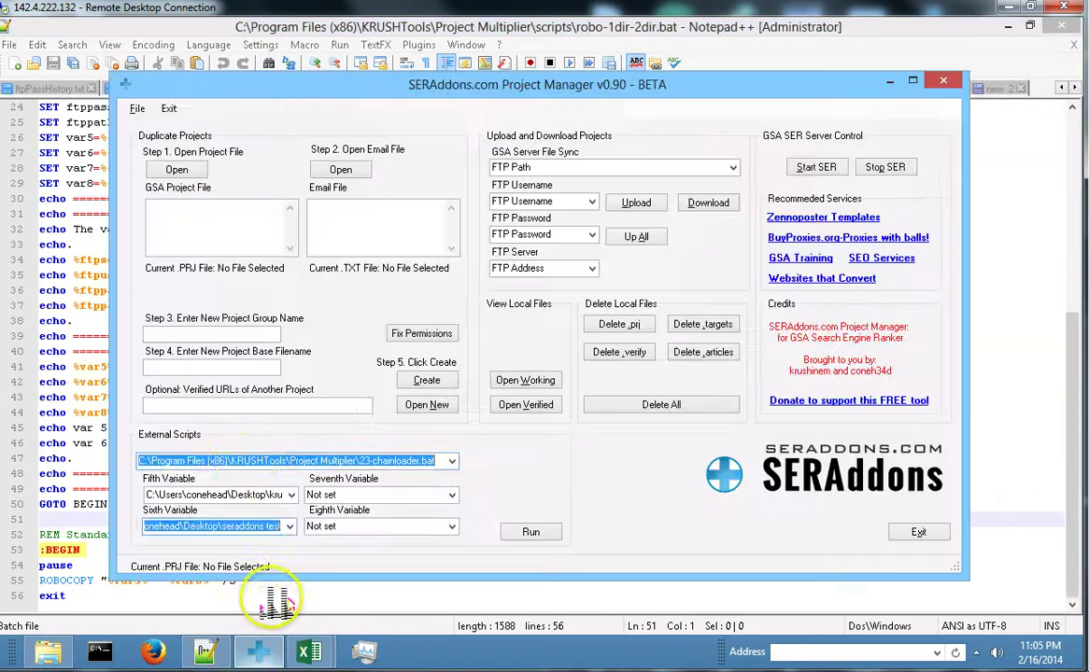
right_click(247, 460)
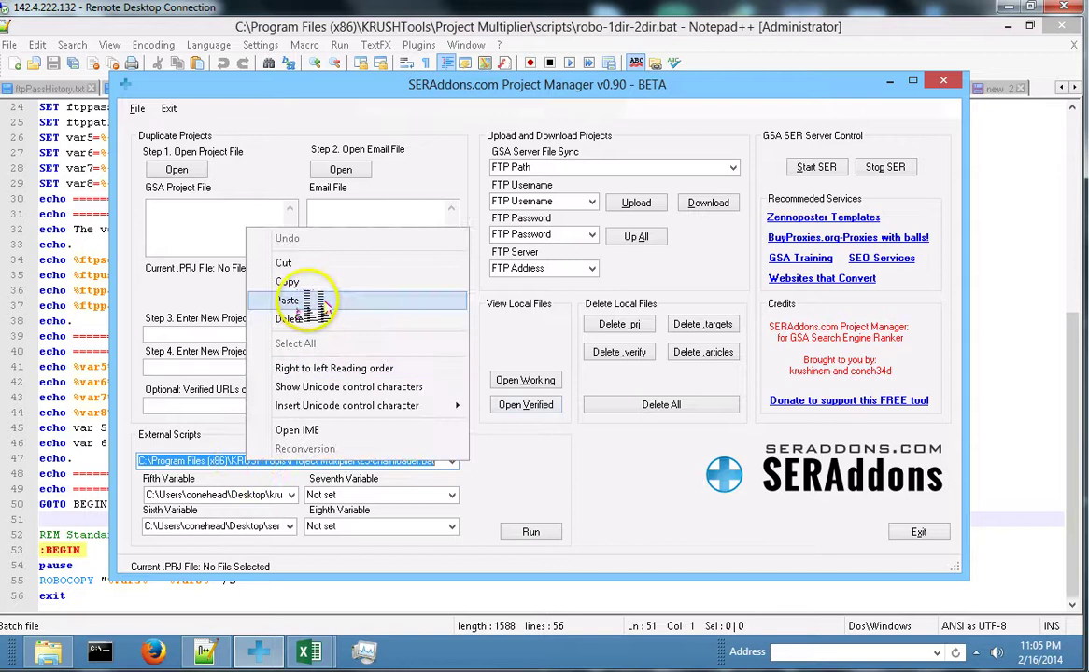
click(309, 301)
Check the contents of the seraddons test folder on the desktop and close the folder.
right_click(507, 657)
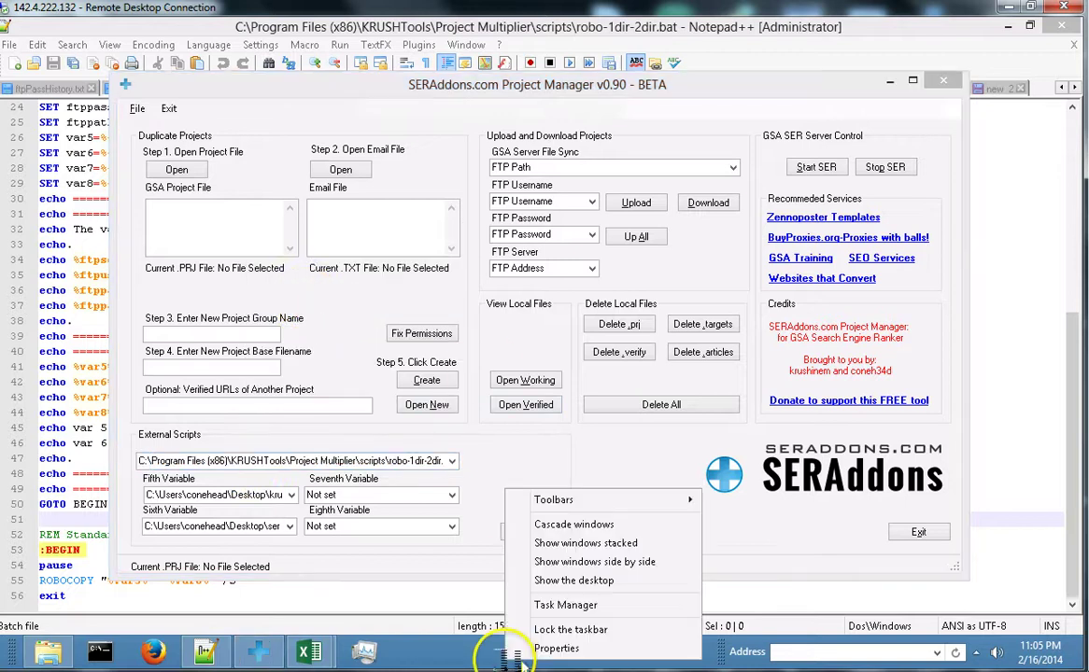
click(547, 580)
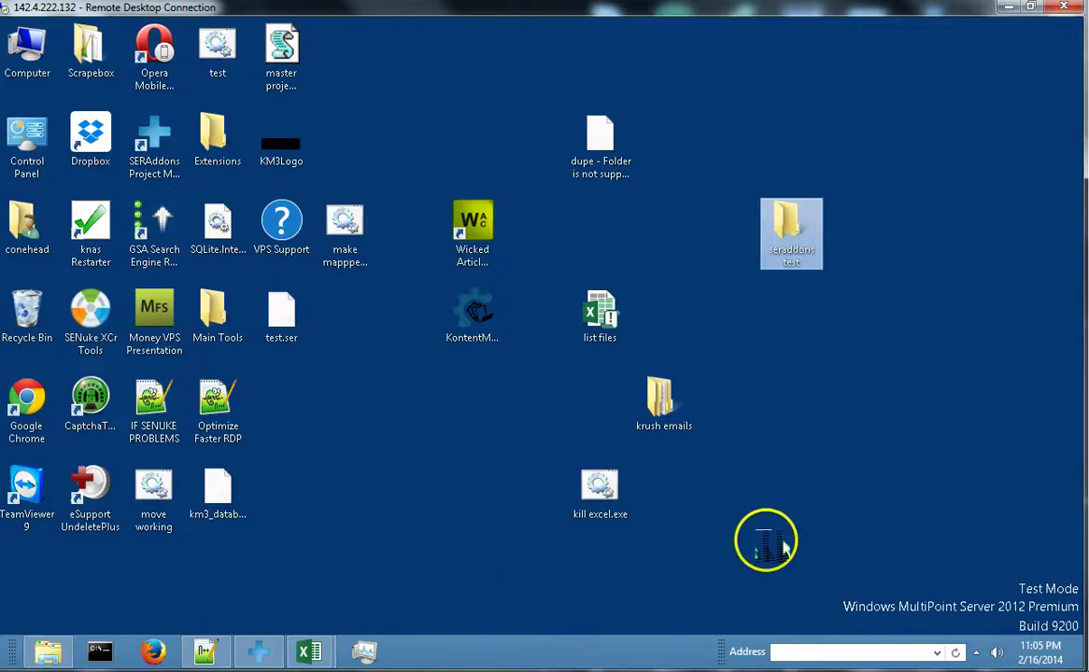
double_click(785, 234)
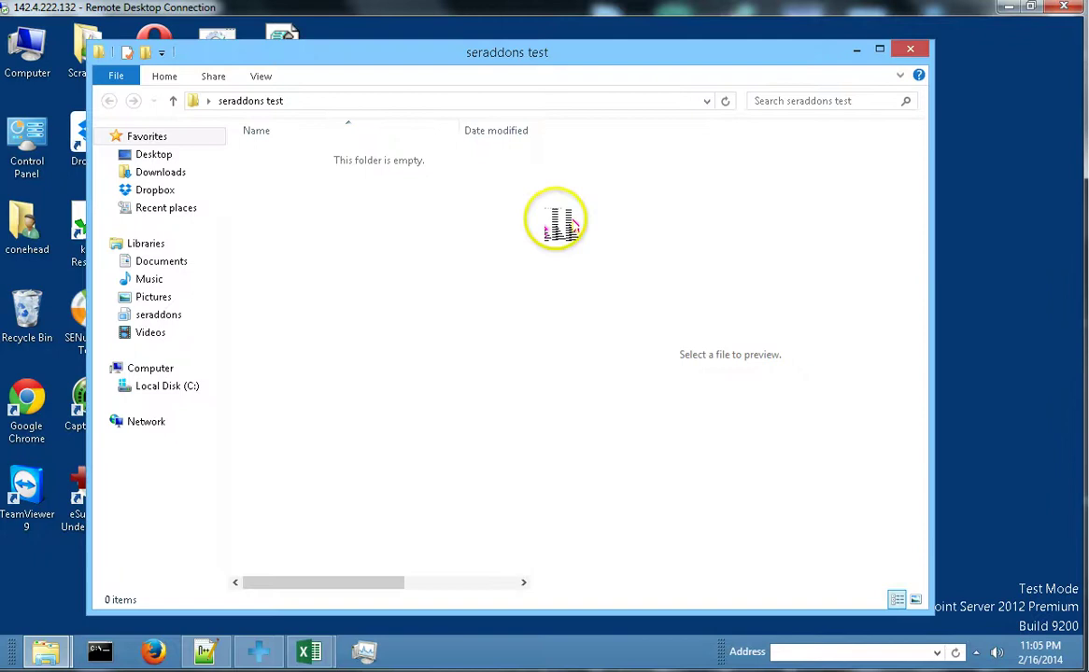
click(909, 48)
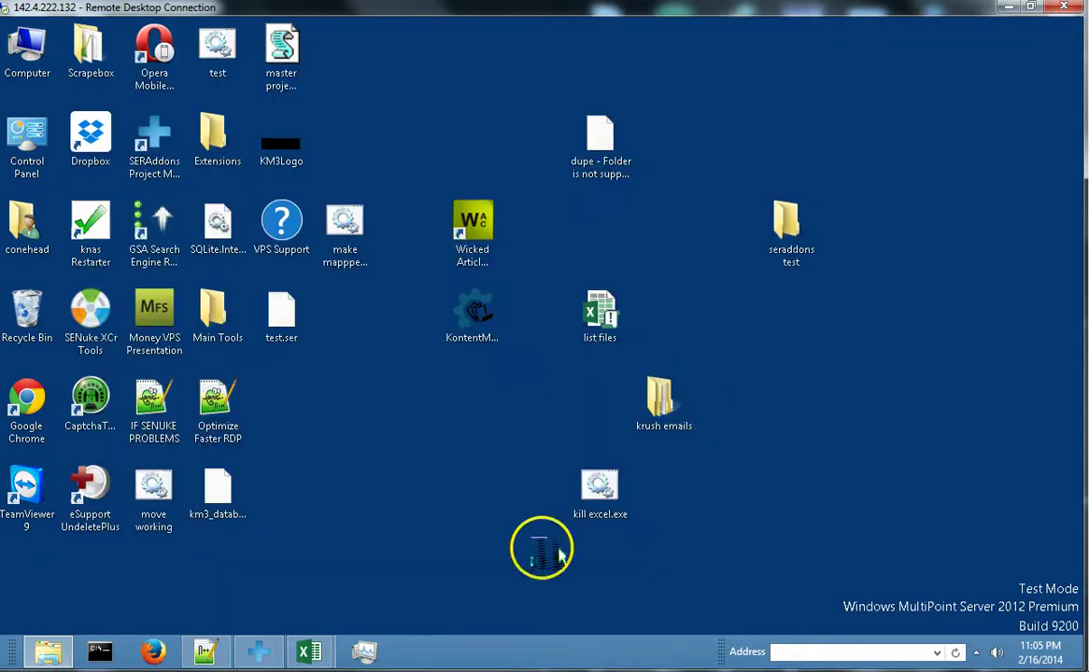
Run the robo-1dir-2dir.bat script from Project Manager, continue past its pause and dismiss the execution message.
click(261, 651)
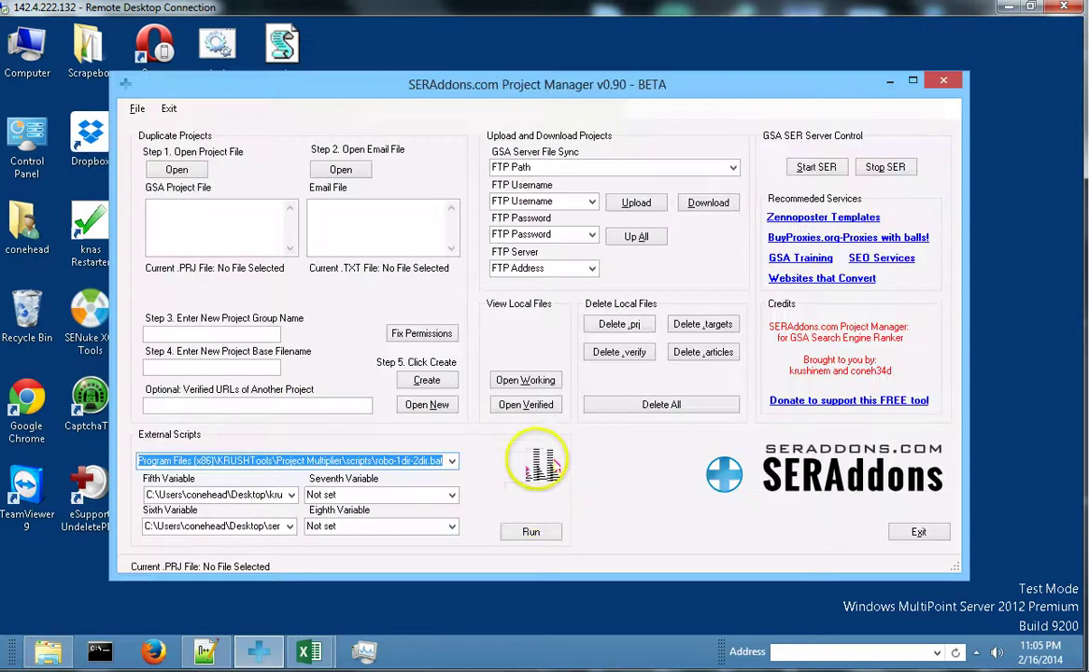
click(528, 529)
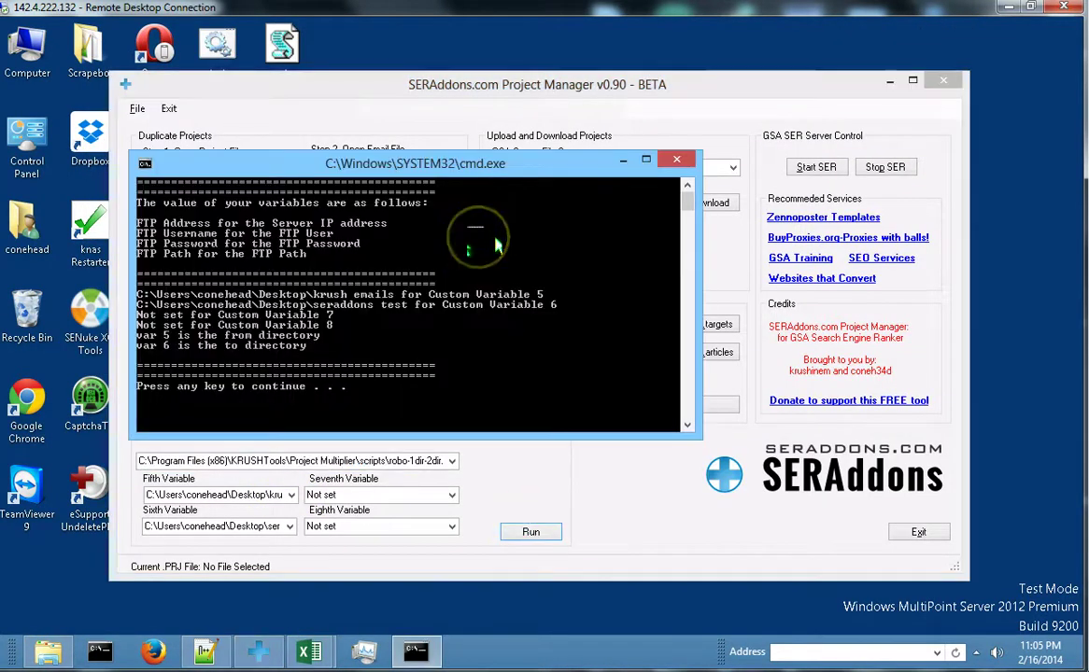
key(Return)
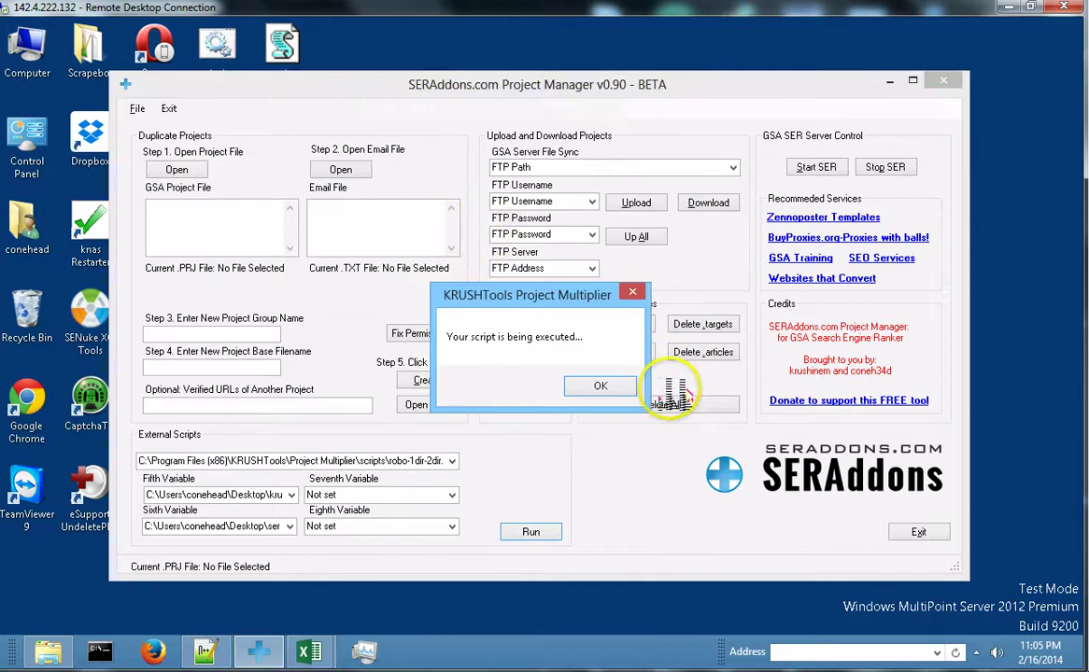
click(602, 387)
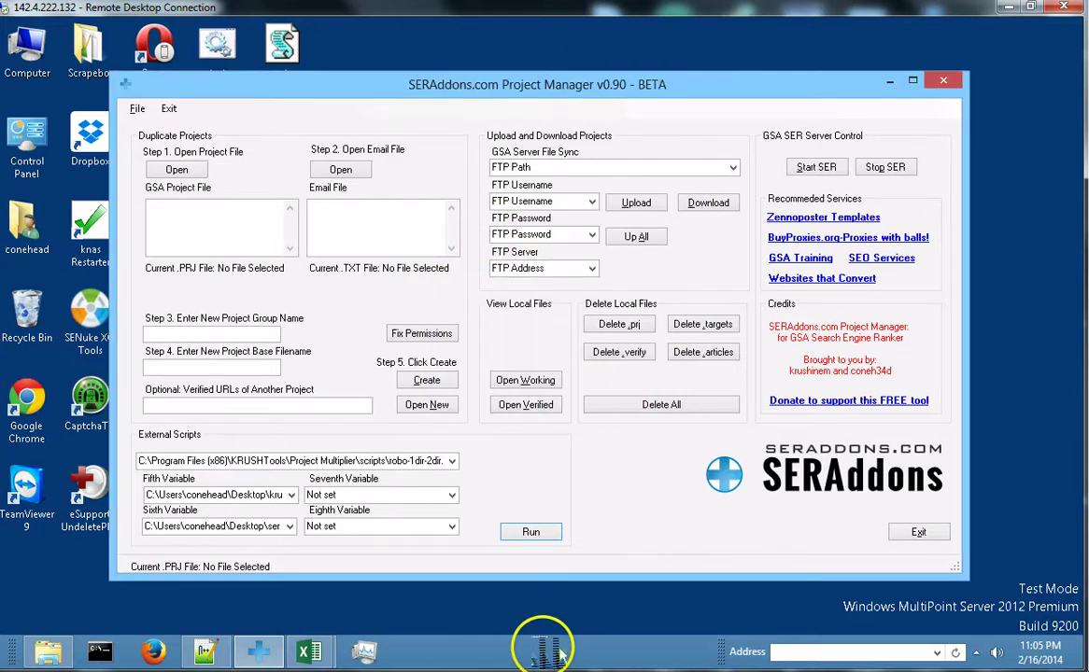
Reopen the seraddons test folder on the desktop, inspect the copied items including the 23.23 subfolder, and close the folder.
right_click(547, 649)
click(605, 567)
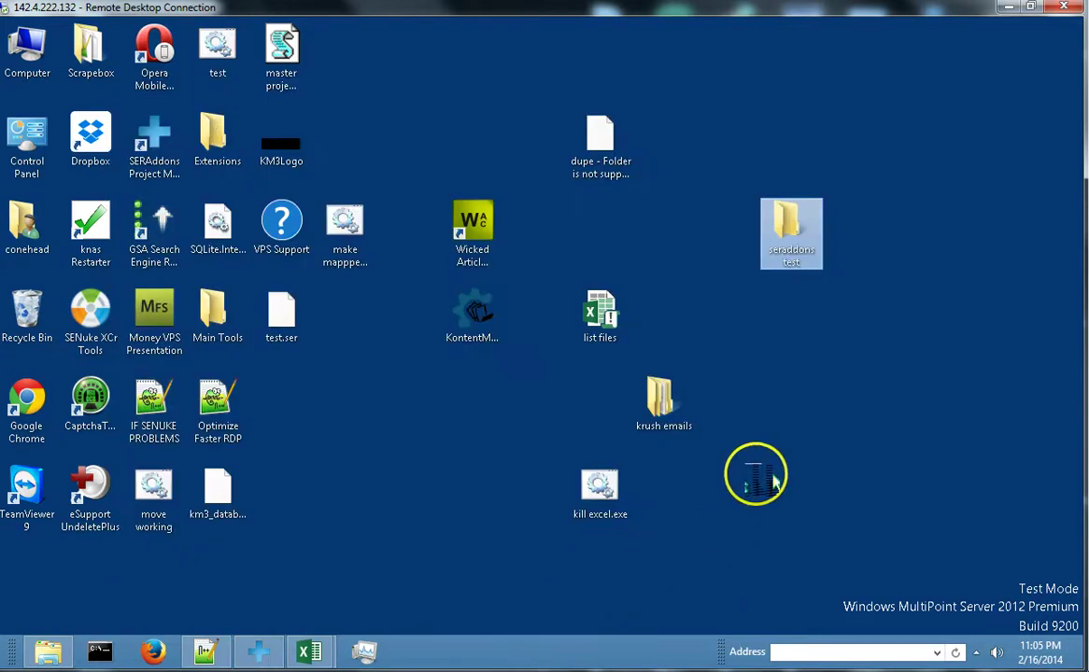
right_click(792, 241)
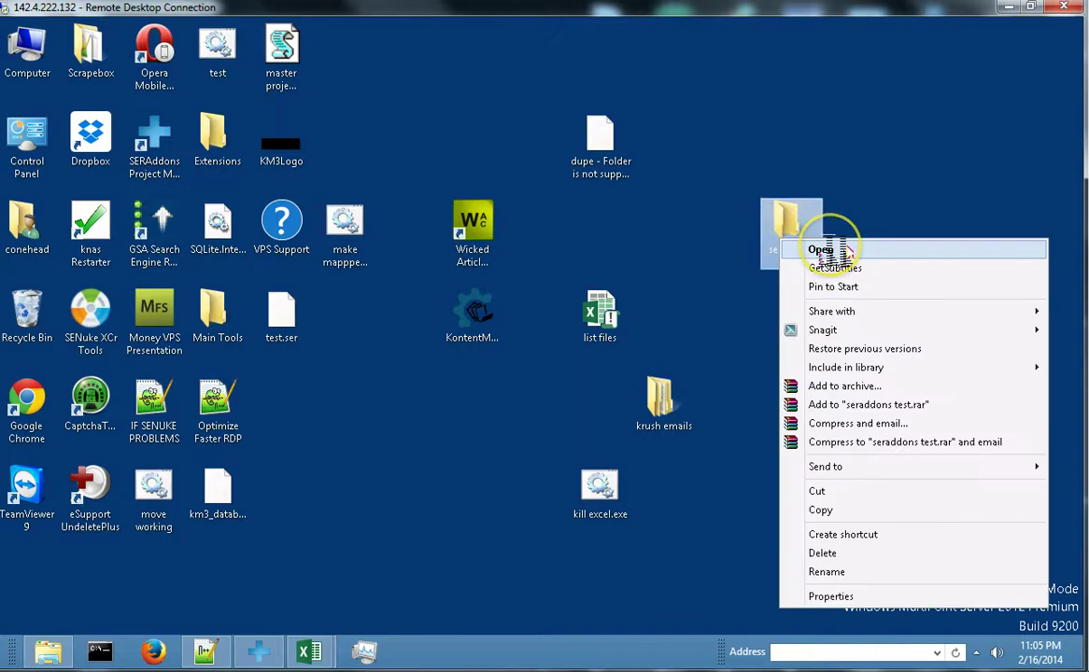
click(831, 247)
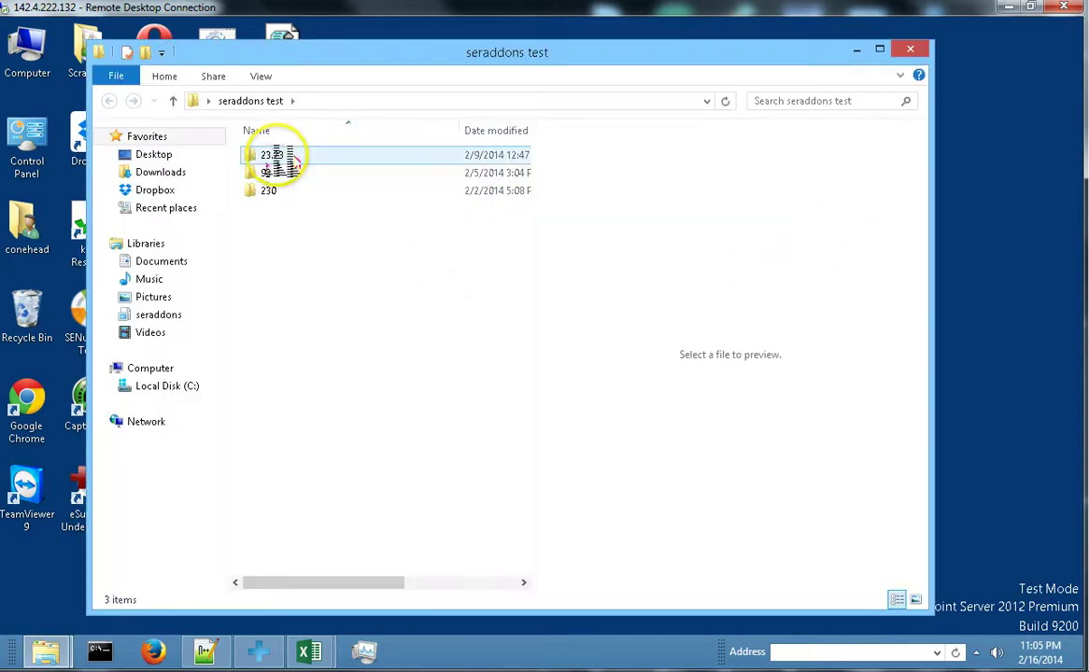
double_click(280, 156)
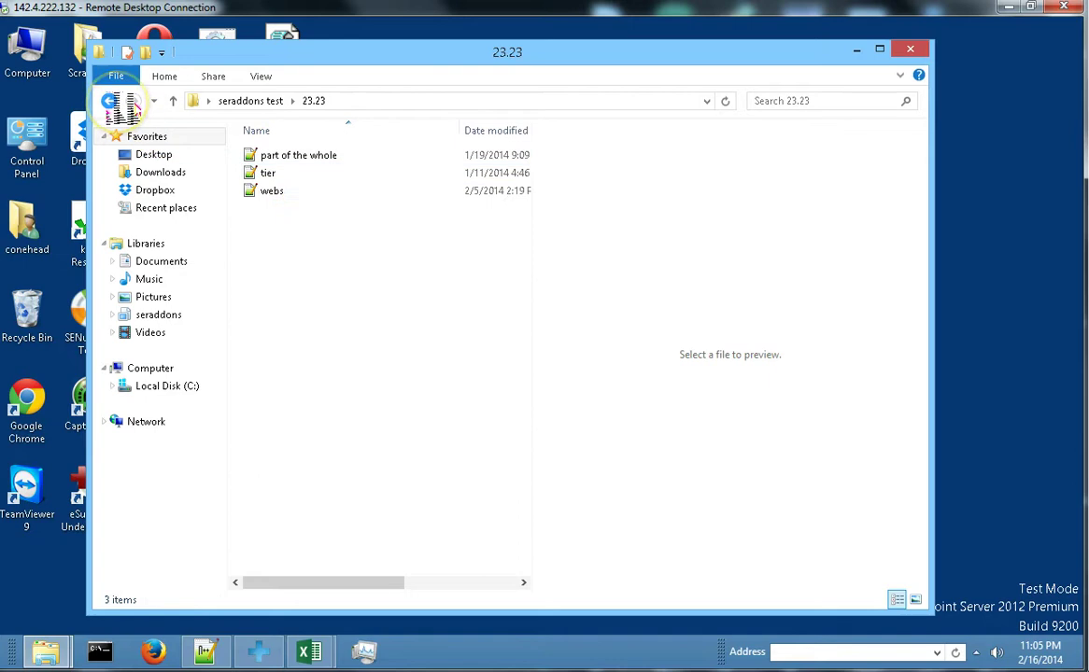
click(110, 100)
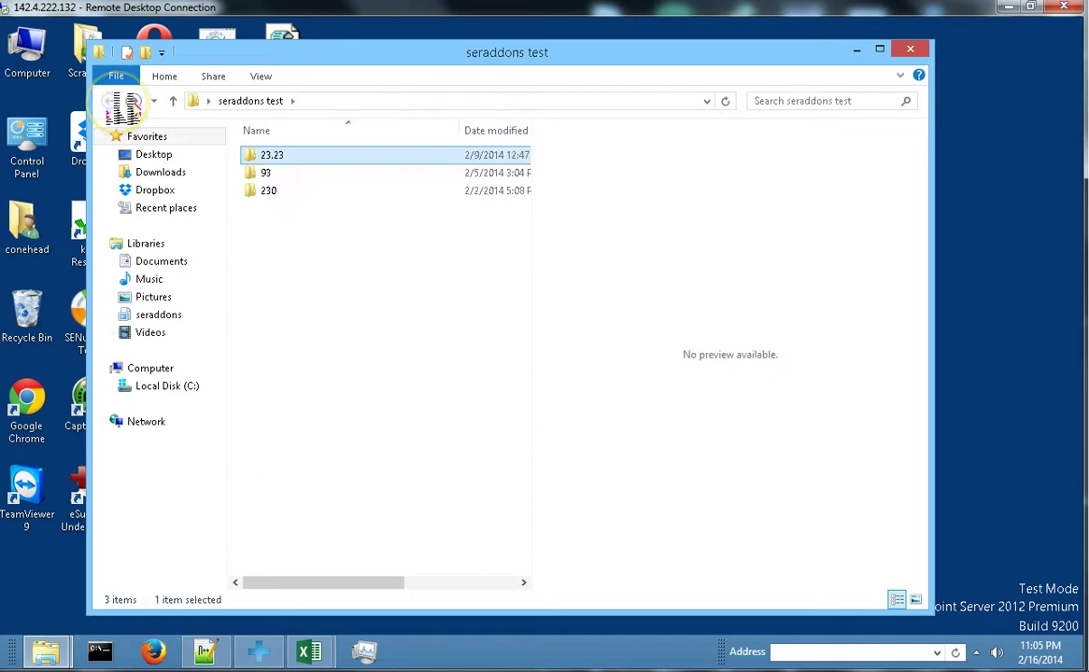
click(908, 50)
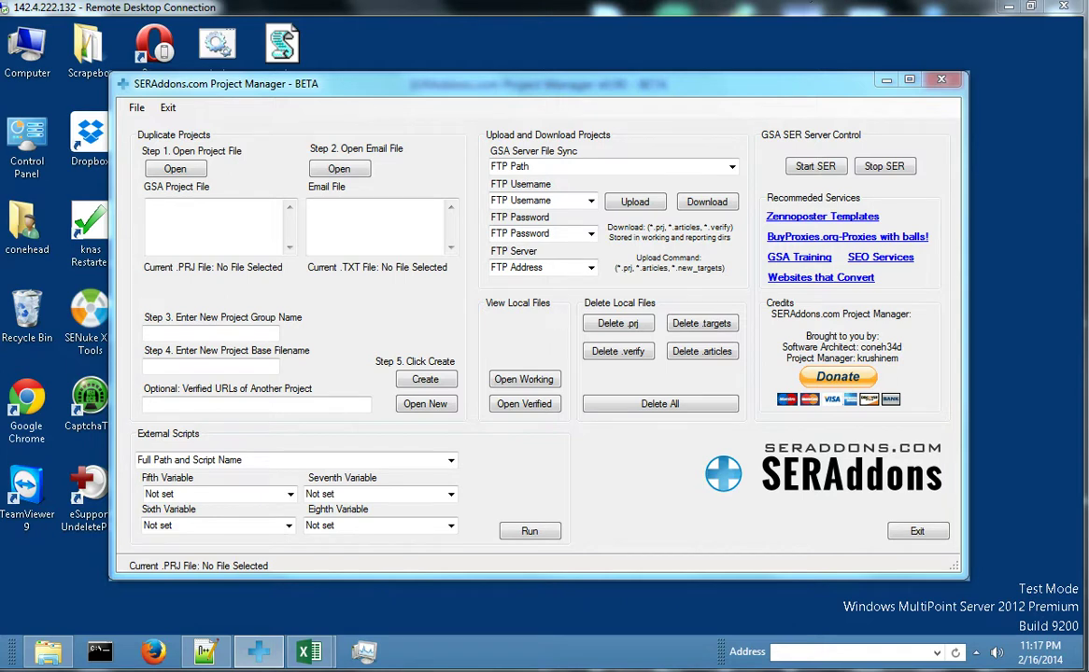
View the local working and verified project files in Project Manager, closing each file list without opening anything.
click(536, 386)
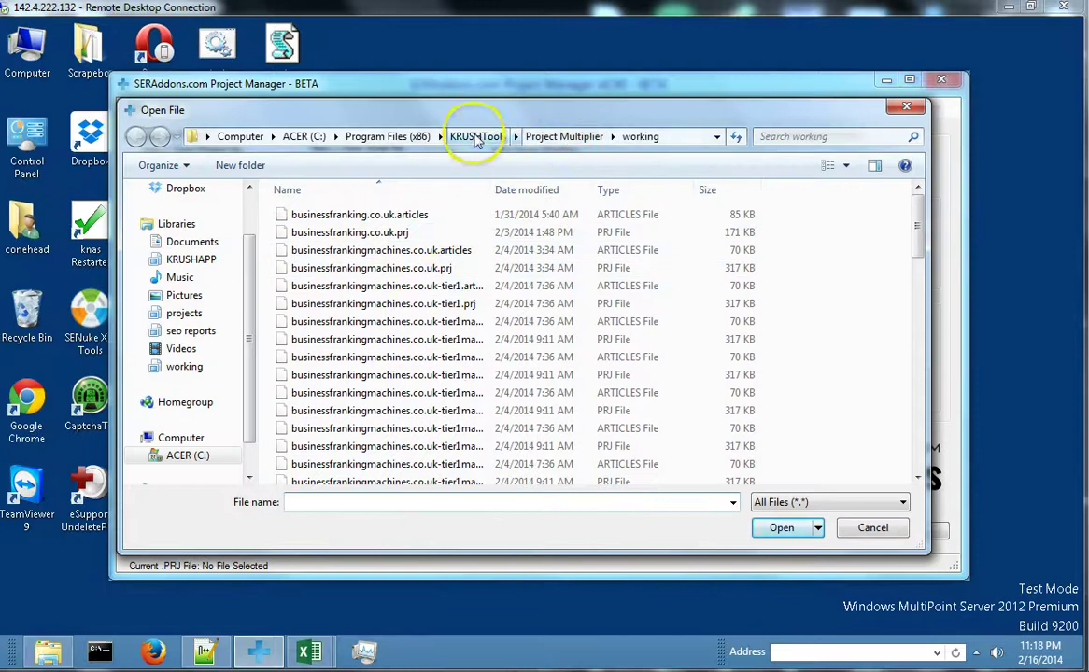
click(873, 529)
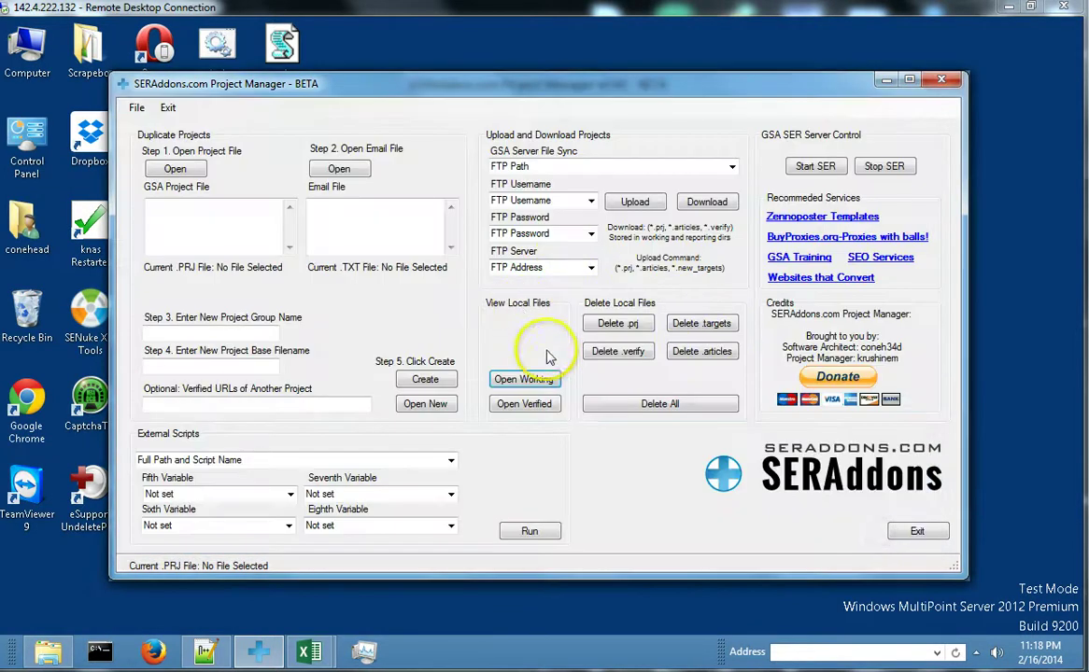
click(525, 404)
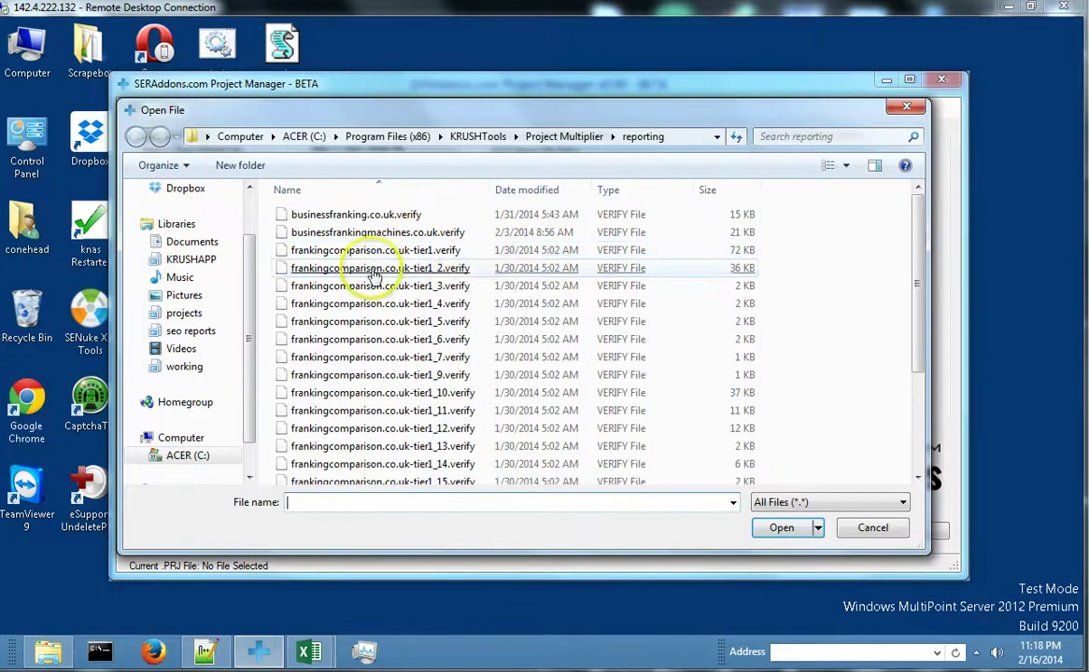
drag(921, 207, 940, 366)
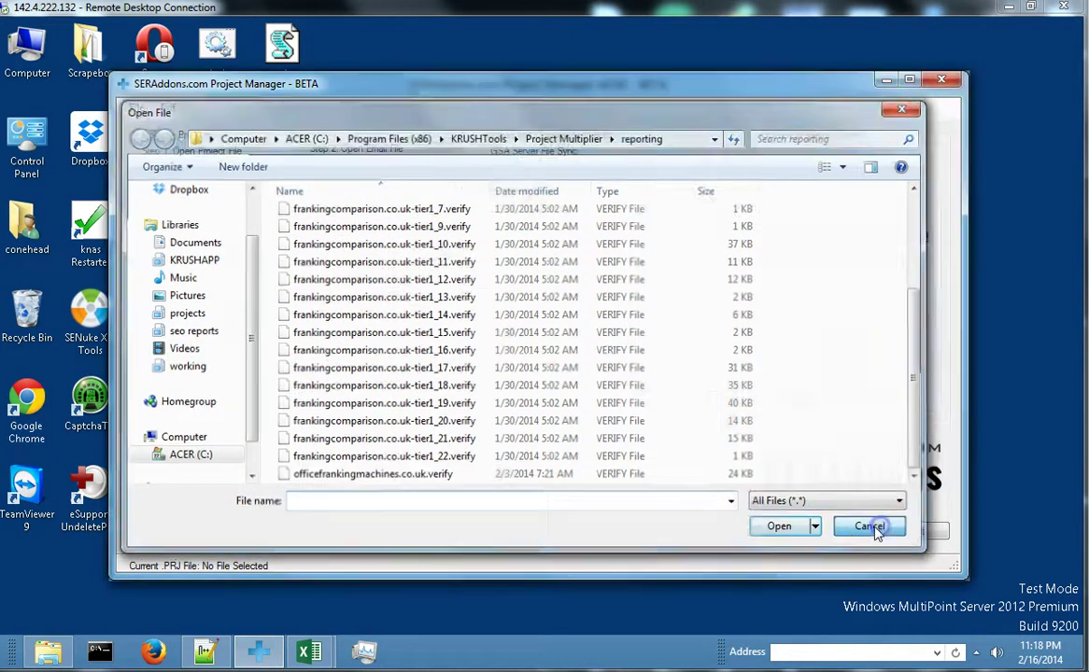
click(873, 529)
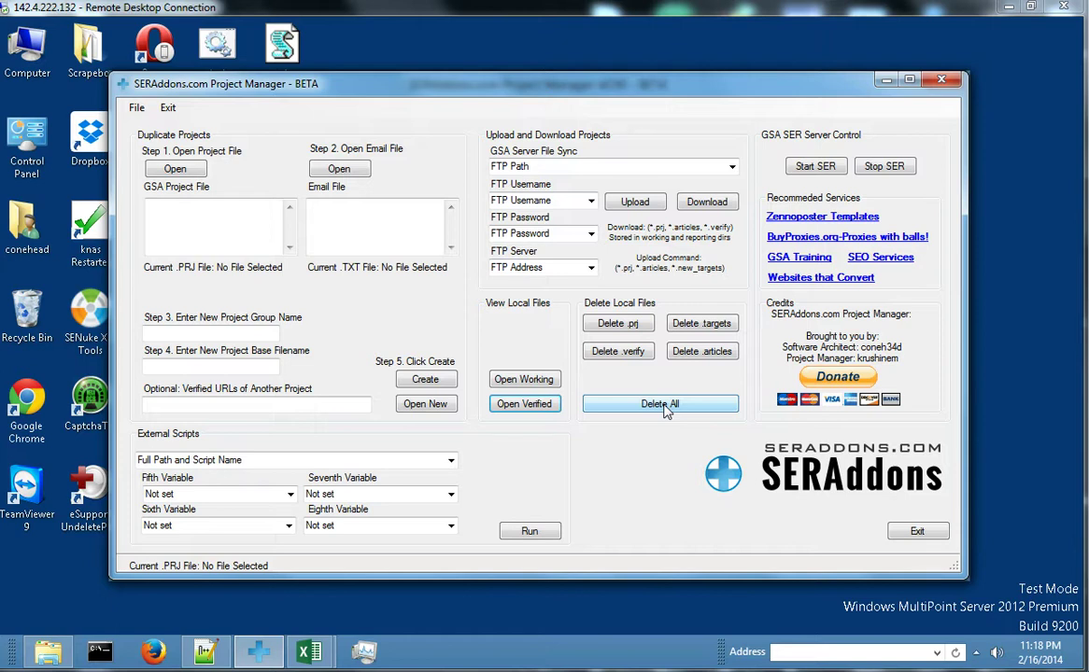
Look through the working folder's project files again and close the list without opening a file.
click(540, 380)
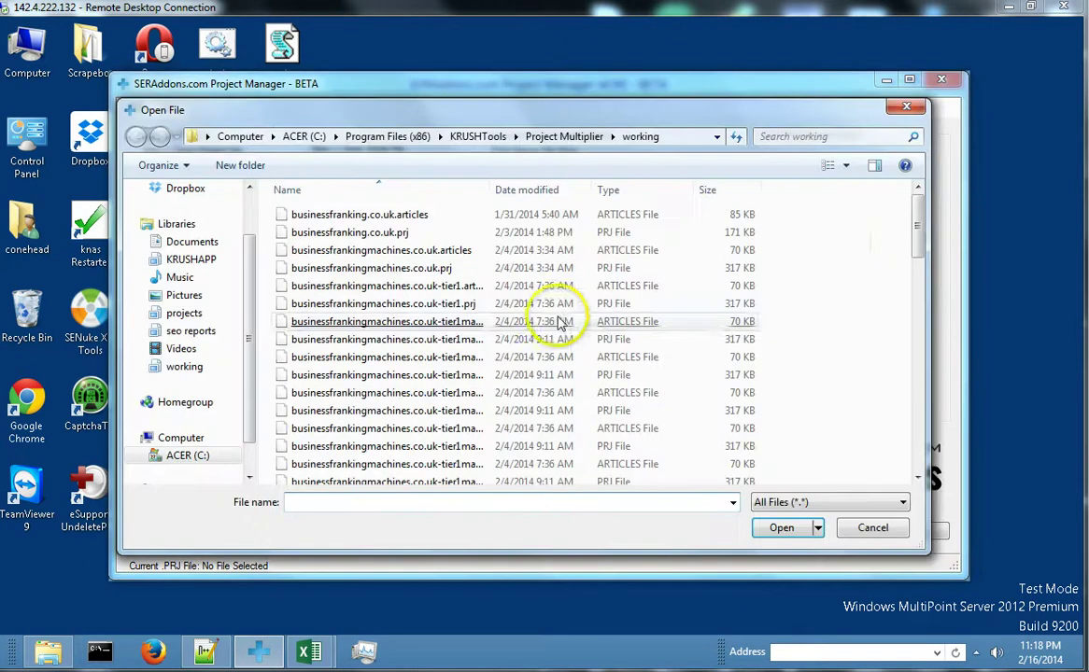
drag(920, 205, 914, 181)
click(855, 528)
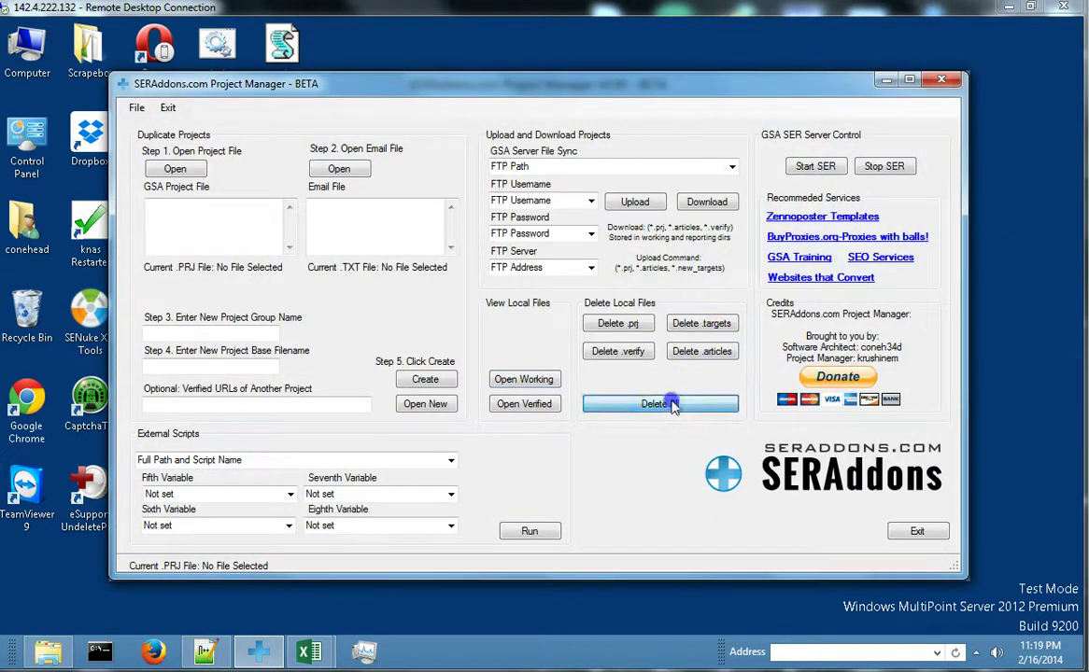
Run Delete All on the local project files.
click(672, 404)
click(769, 503)
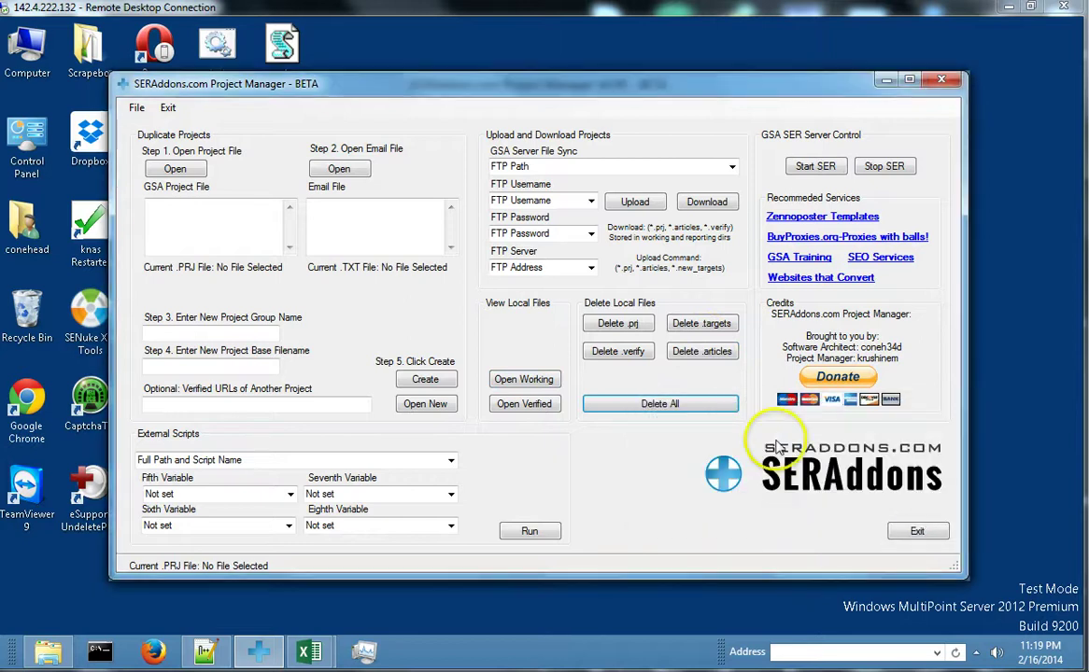
Check the local working and verified file lists in Project Manager after the deletion, closing each list without opening a file.
click(892, 502)
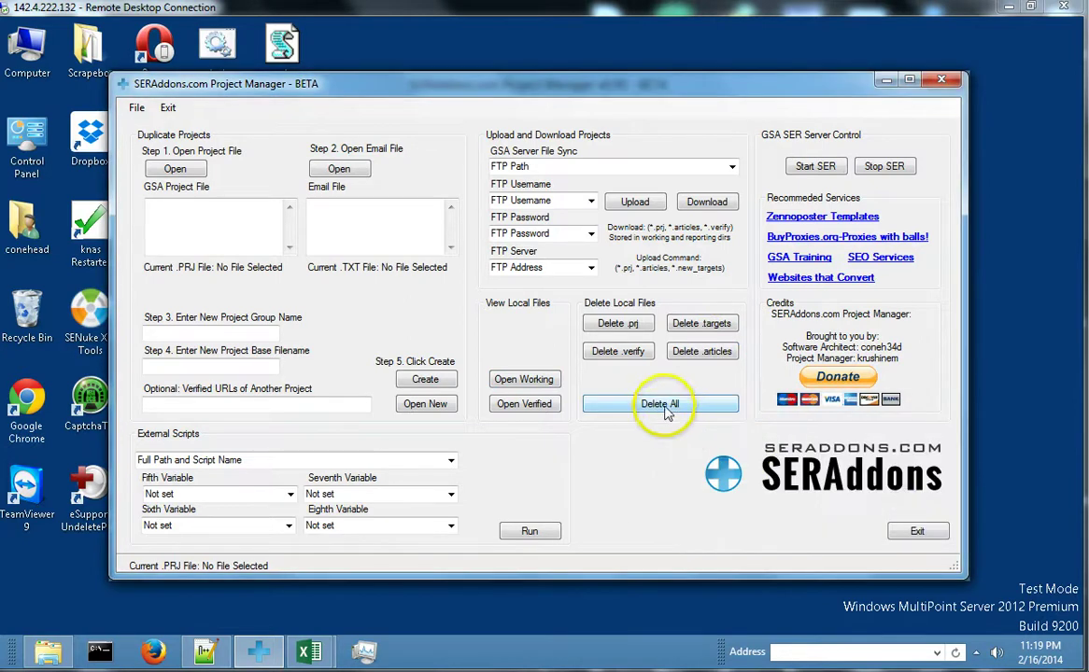
click(519, 380)
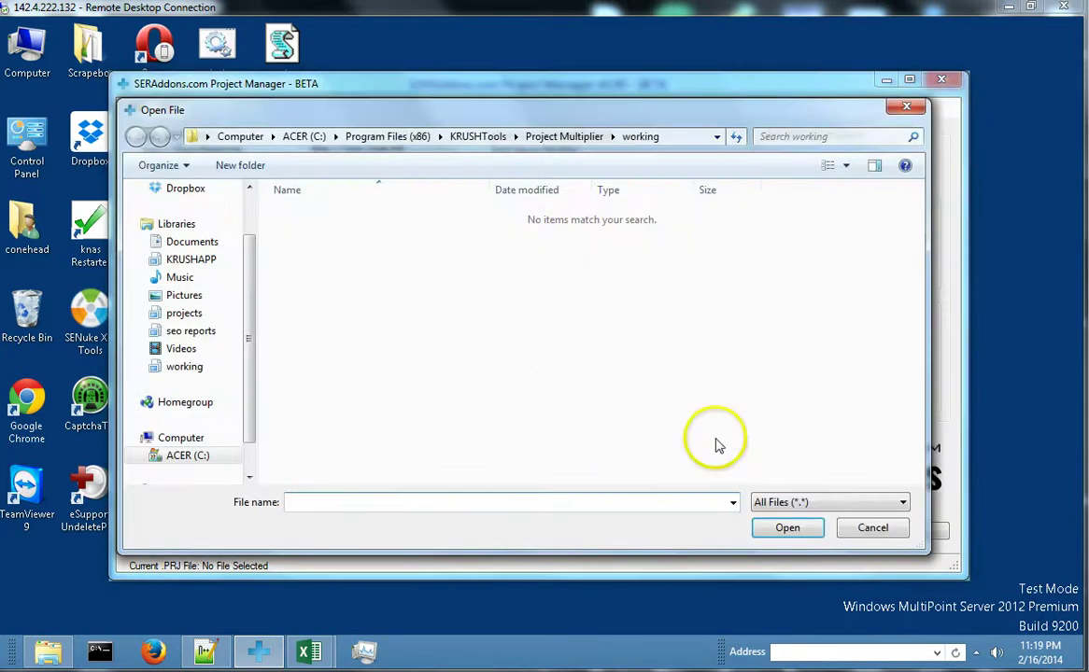
click(869, 526)
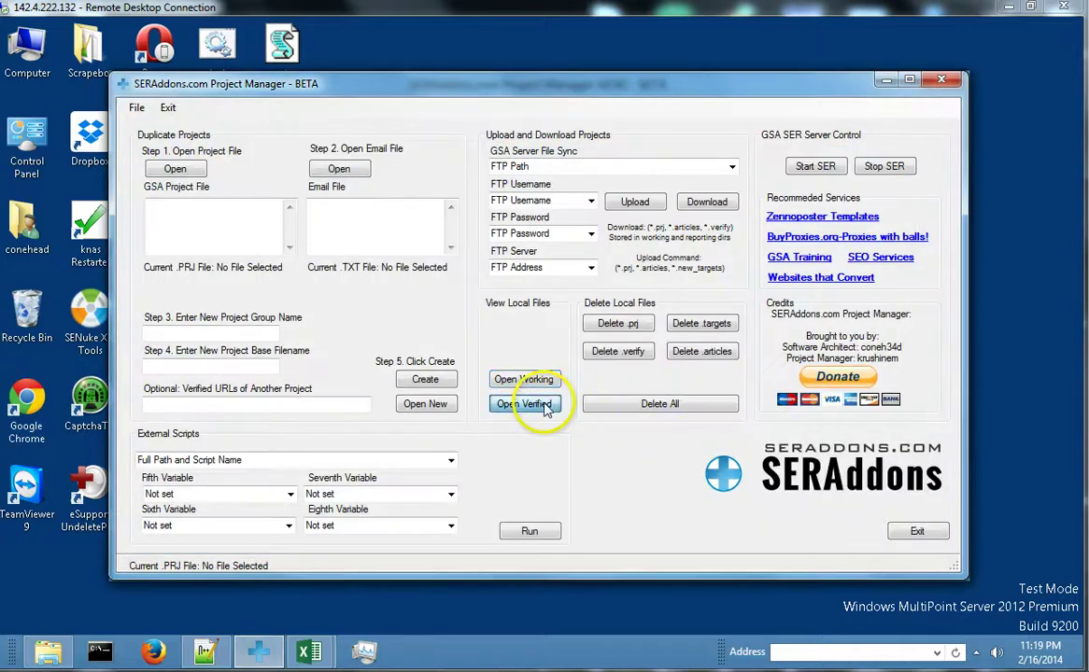
click(545, 407)
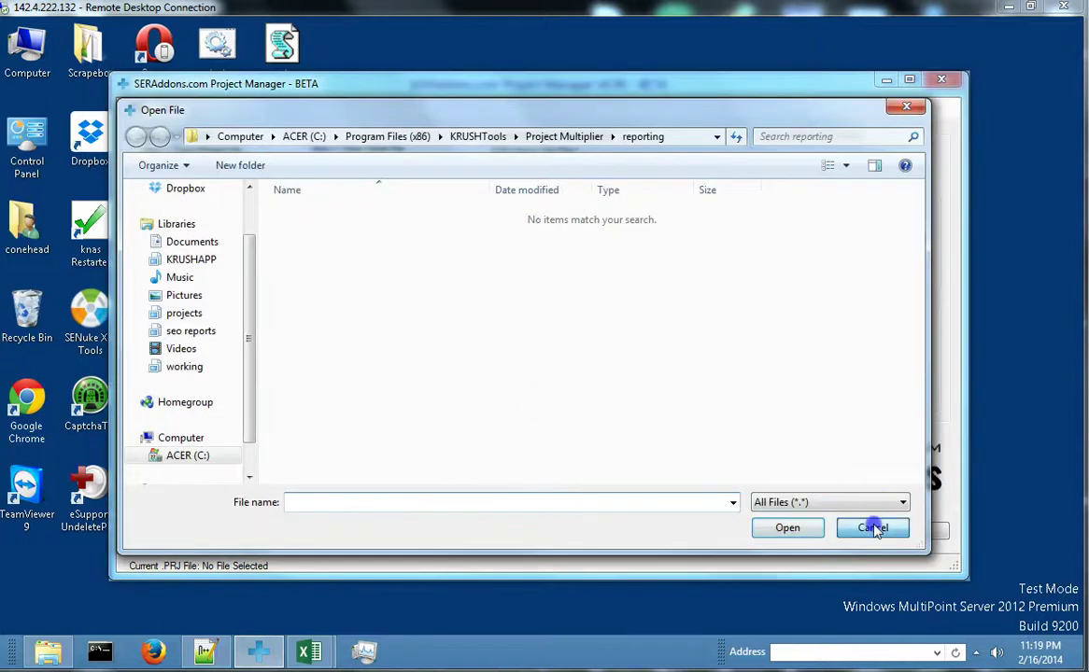
click(874, 528)
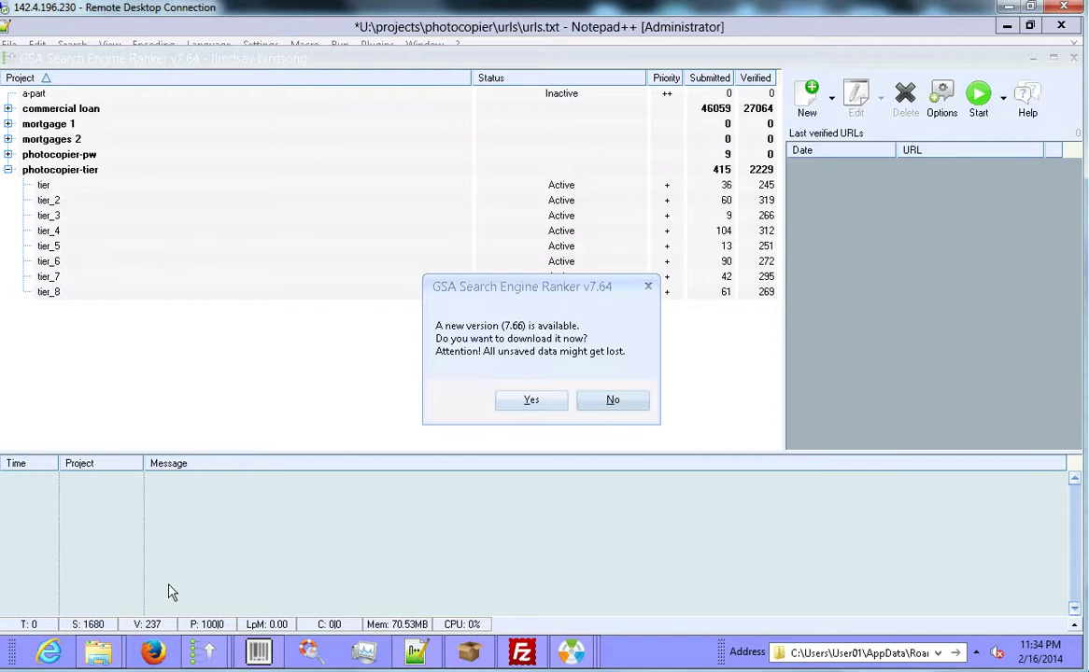
Switch to GSA Search Engine Ranker on the remote server, decline the version 7.66 download, and check a photocopier-tier project's details.
click(617, 399)
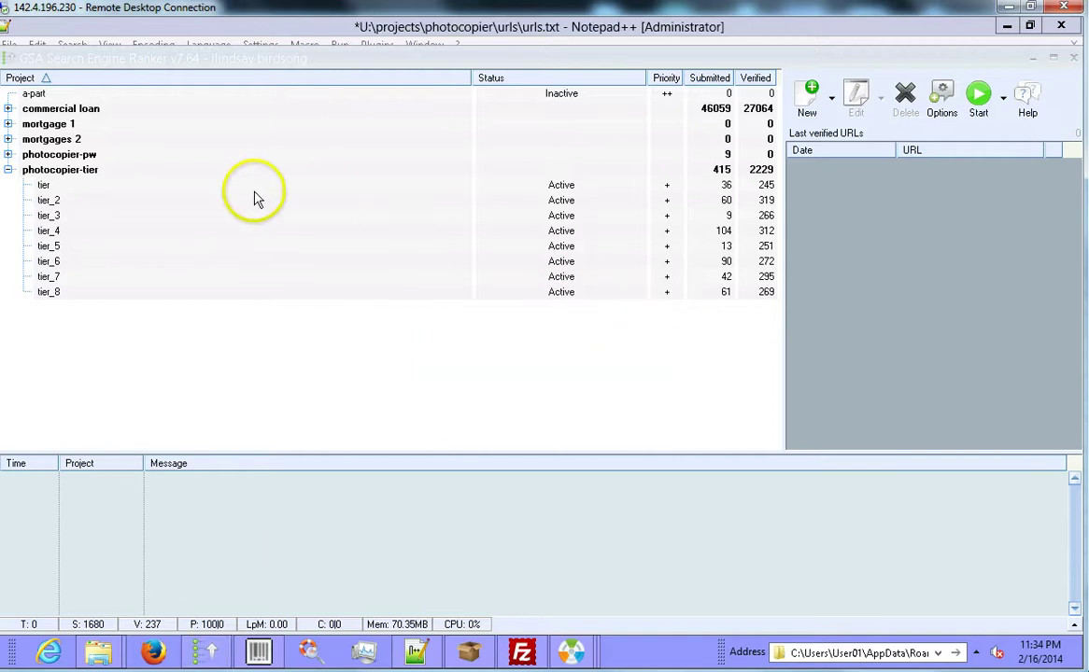
click(105, 187)
click(177, 304)
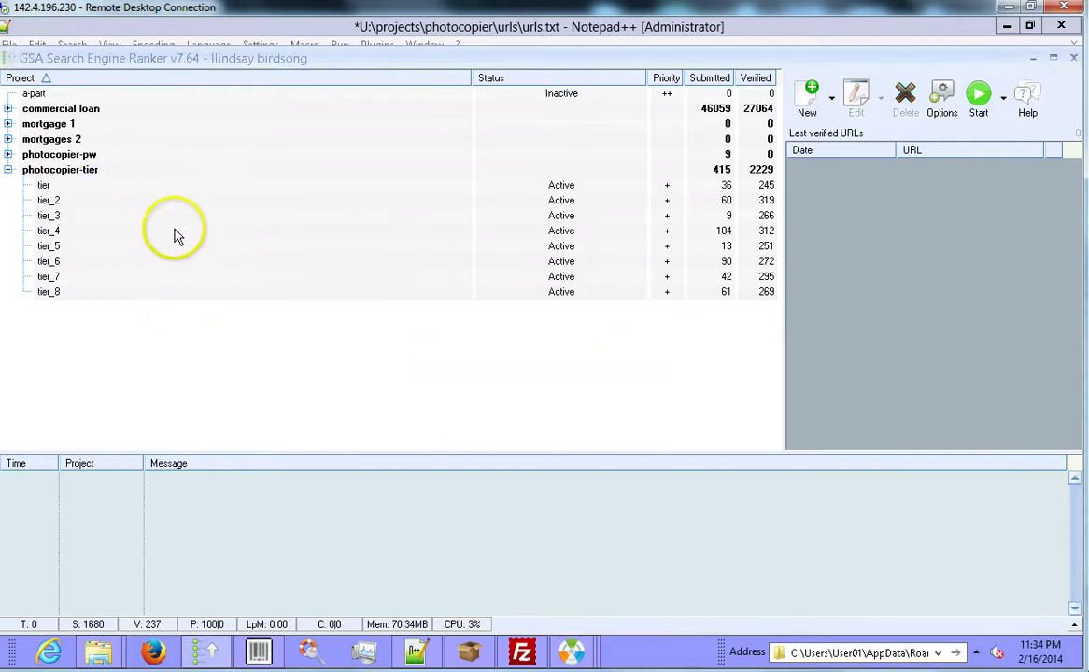
mouse_move(174, 239)
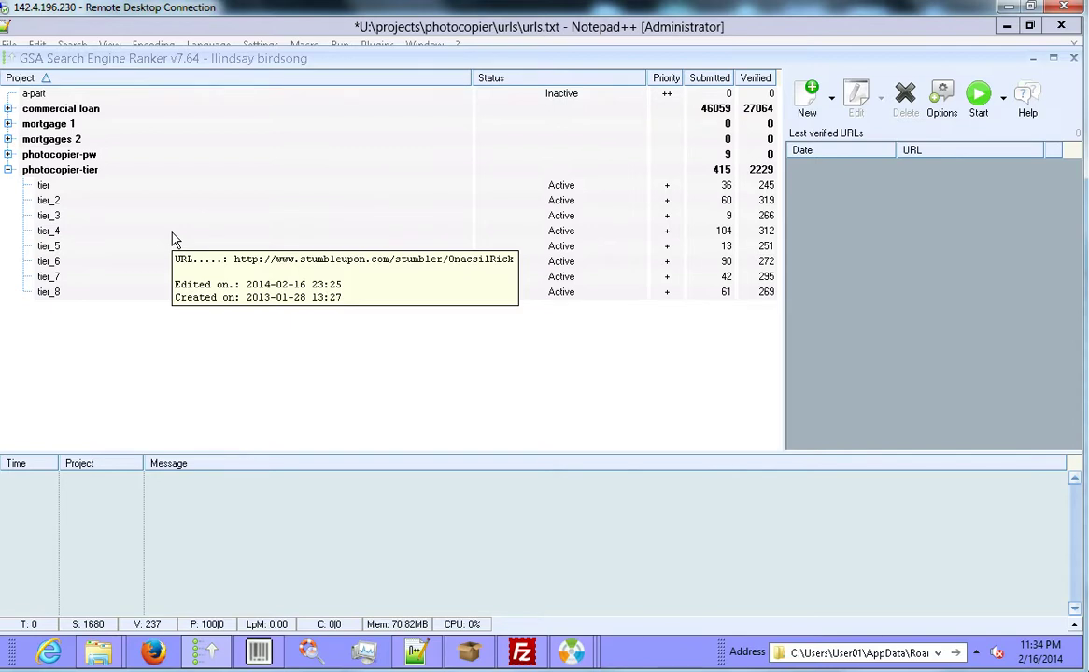
Expand the photocopier-pw project group and look through the individual tier projects under photocopier-tier.
click(27, 183)
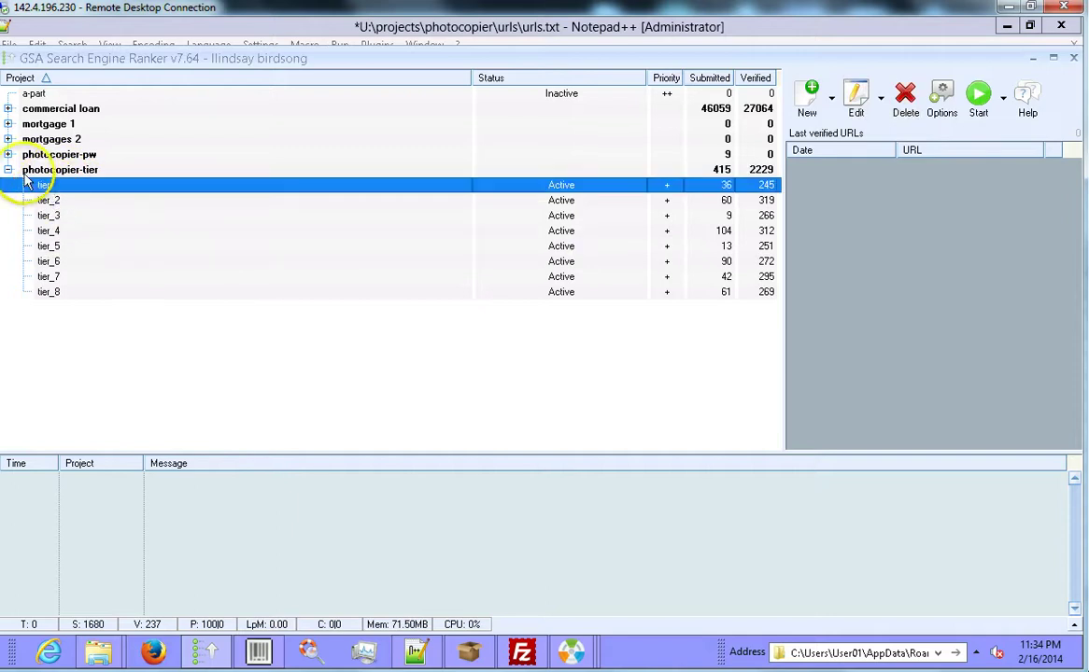
click(8, 169)
click(8, 154)
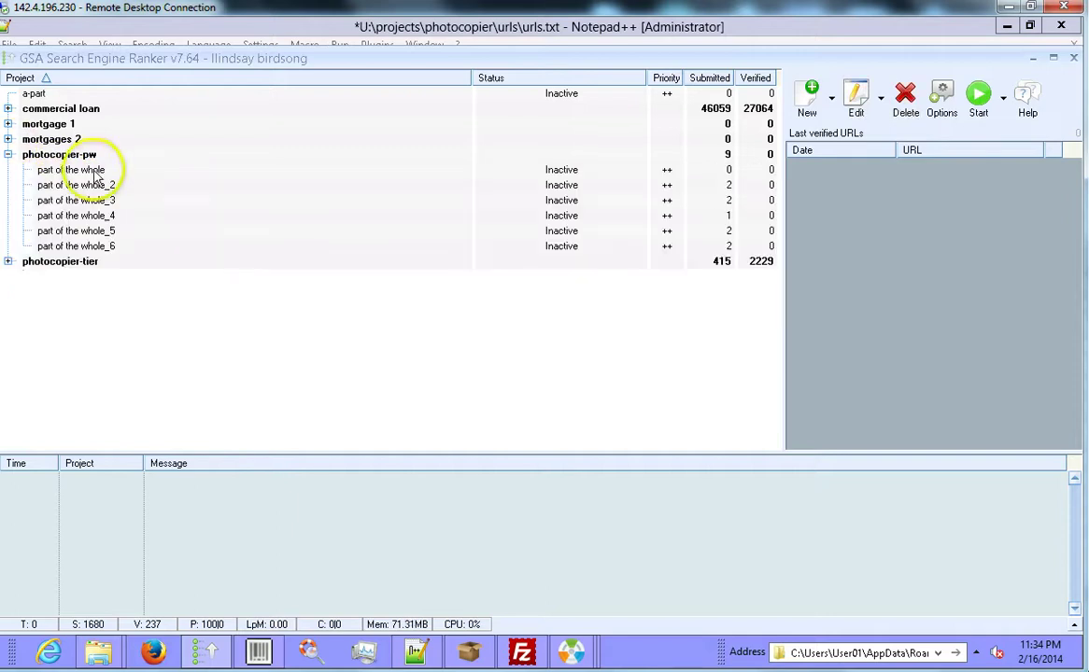
click(7, 262)
click(51, 292)
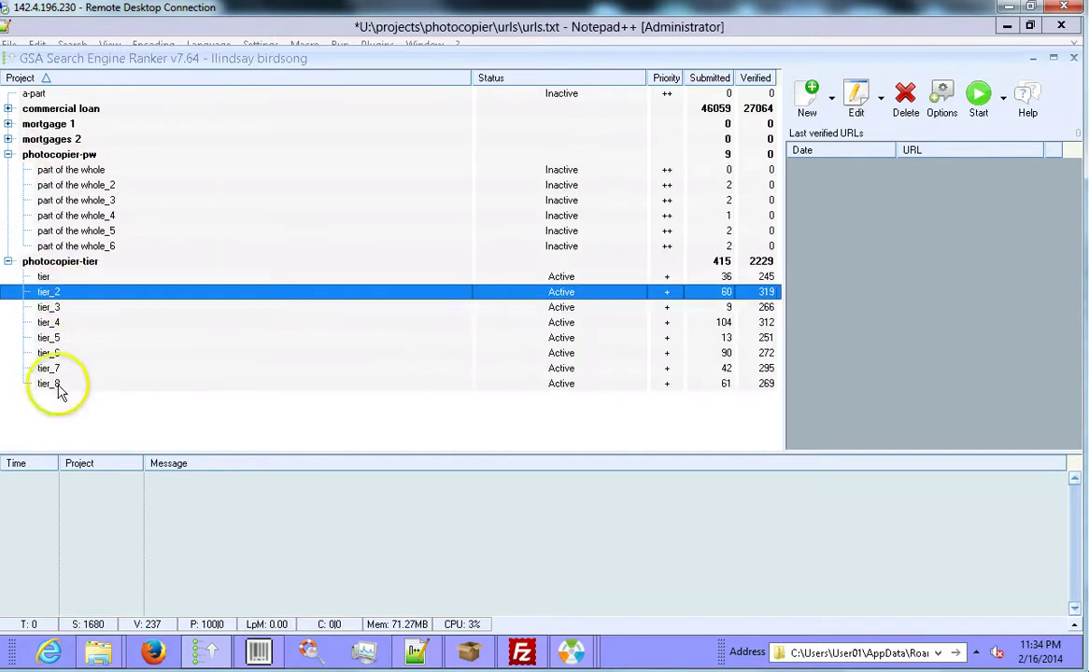
click(56, 385)
click(82, 292)
click(80, 276)
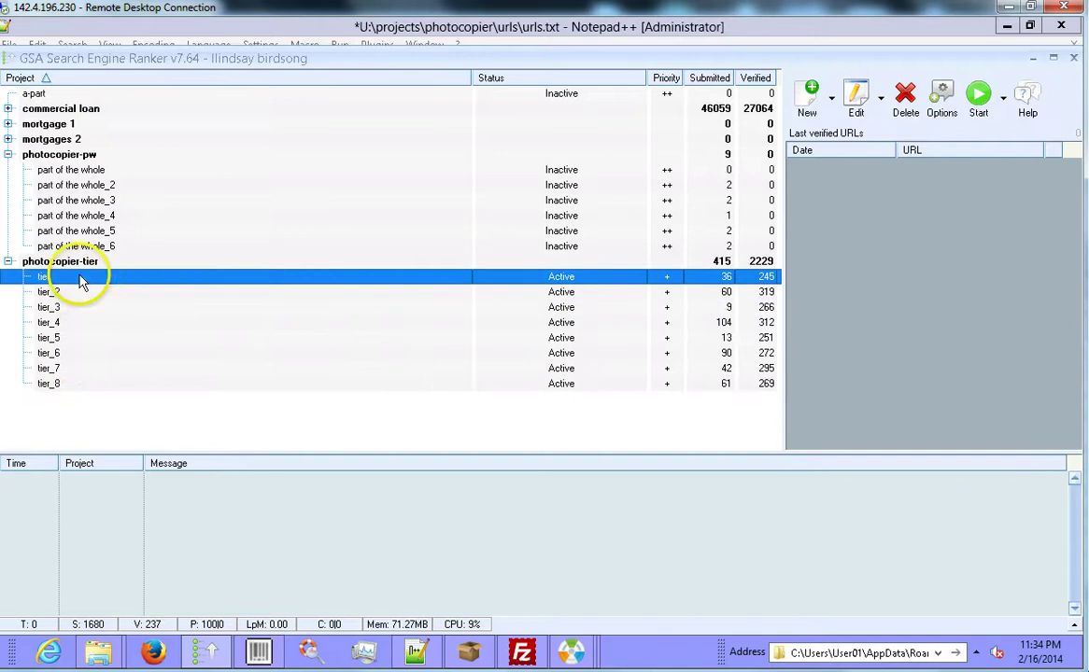
click(51, 368)
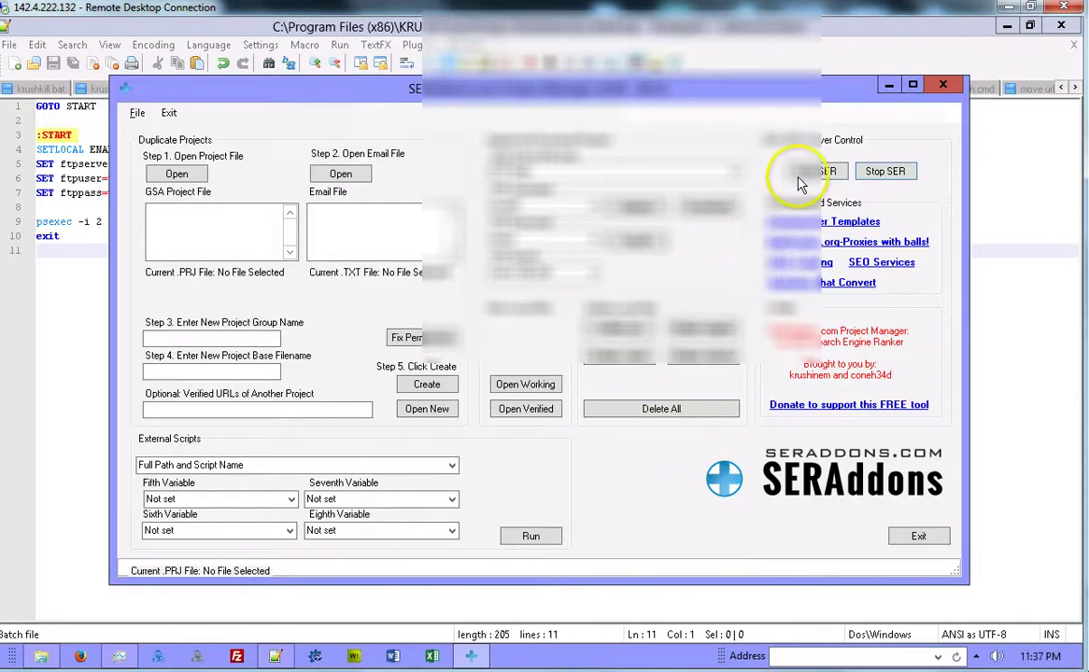
Switch to Project Manager and start GSA SER on the remote server, acknowledging the start notice.
click(805, 178)
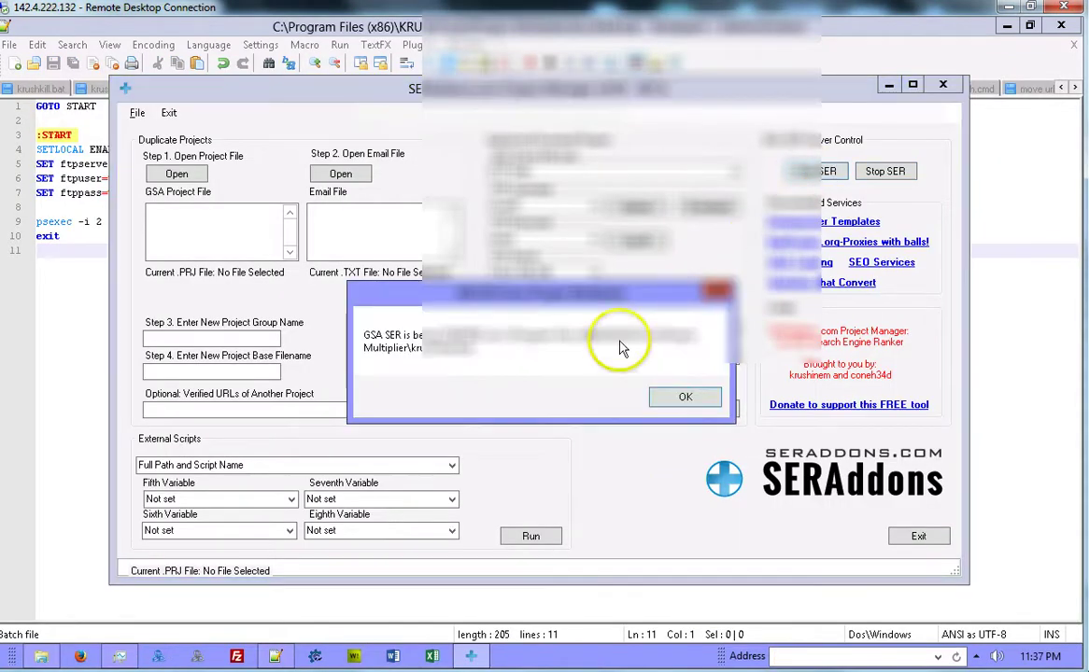
click(665, 399)
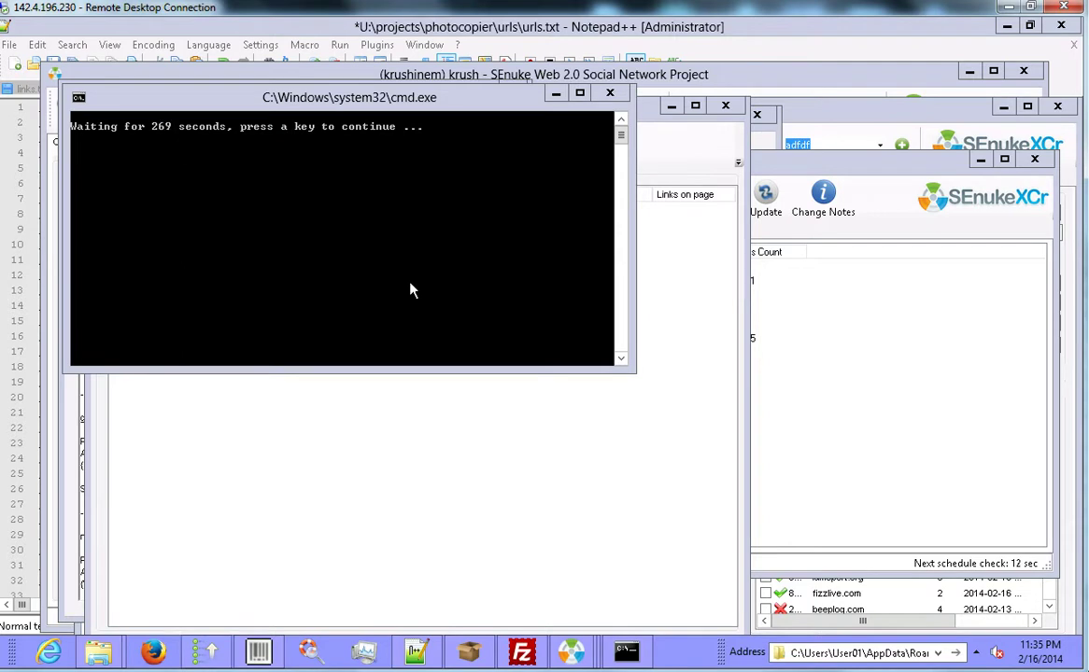
On the remote server, clear the desktop by closing SEnuke Solution Center and the urls folder, and bring up GSA Search Engine Ranker.
mouse_move(213, 654)
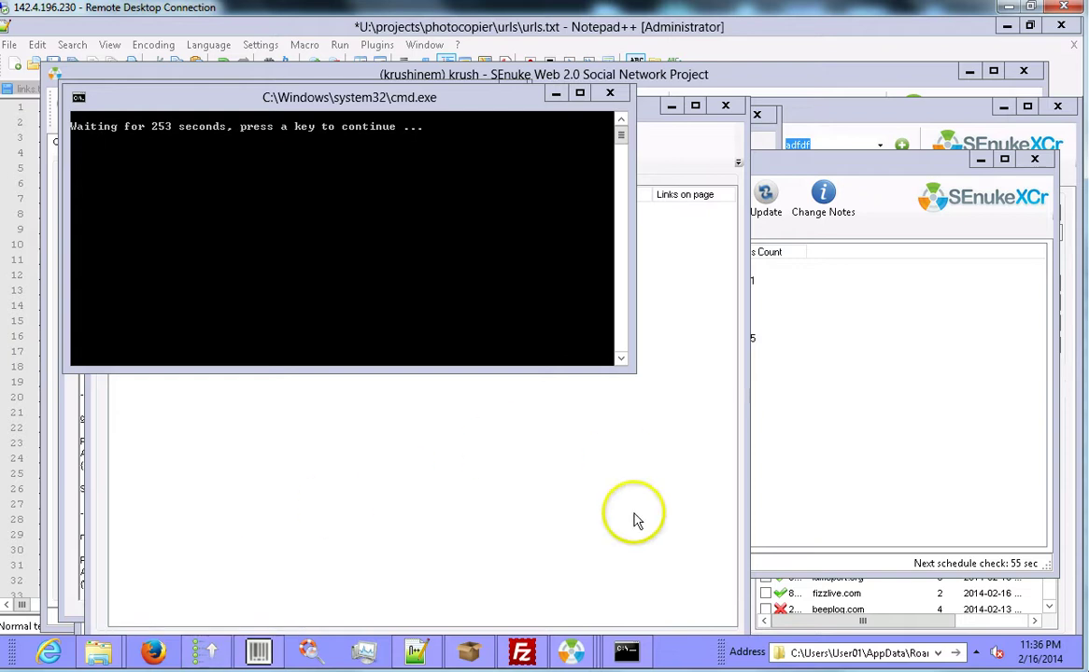
right_click(706, 648)
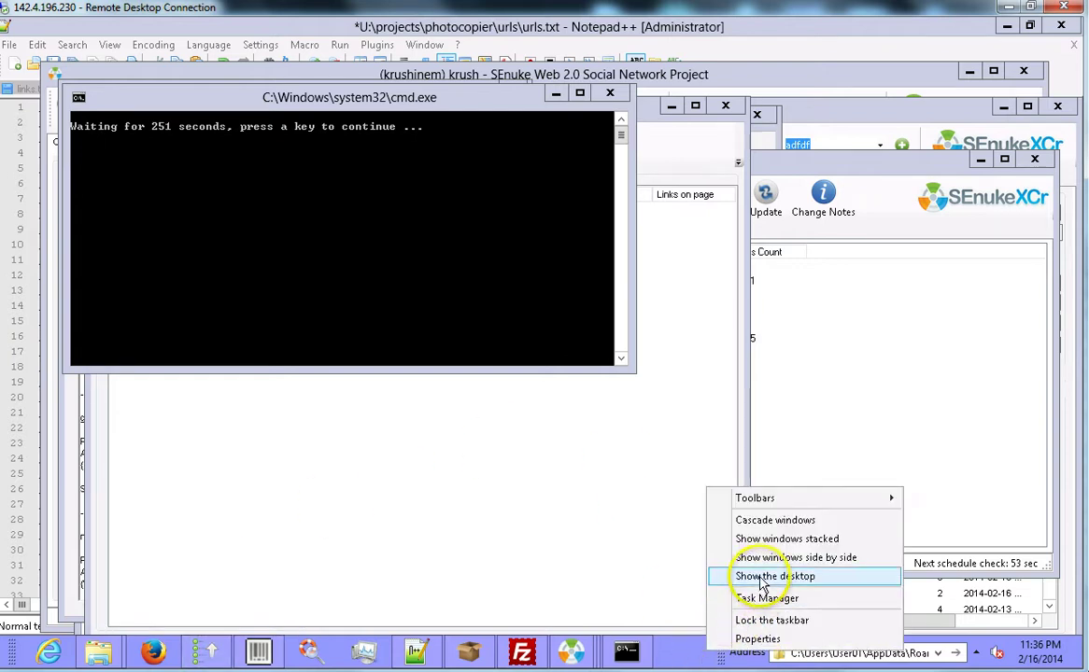
click(764, 579)
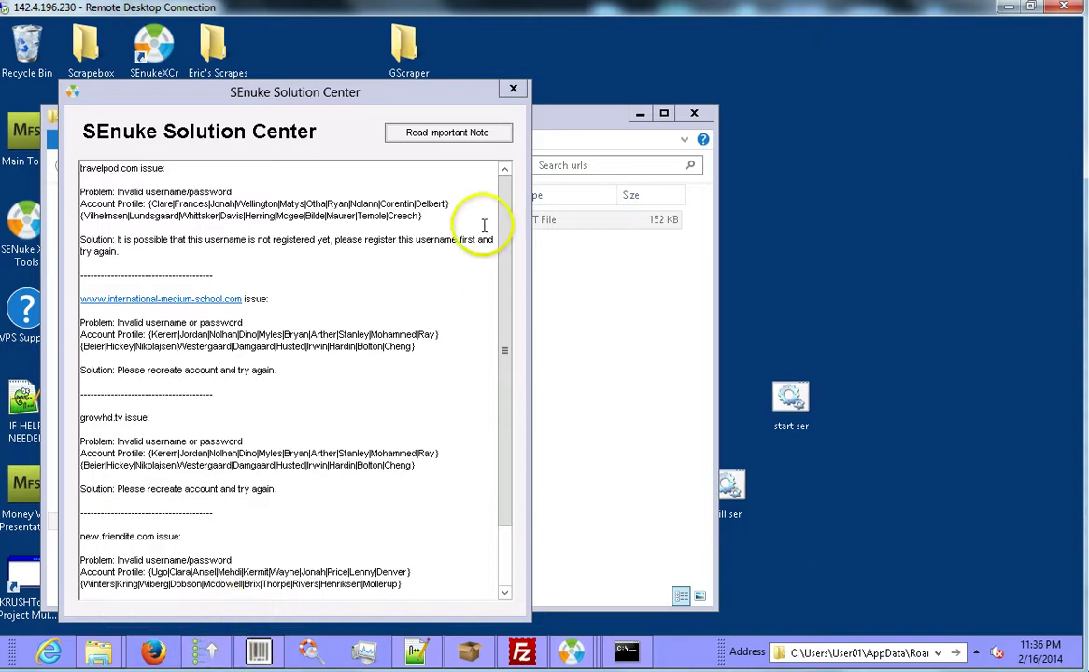
click(512, 87)
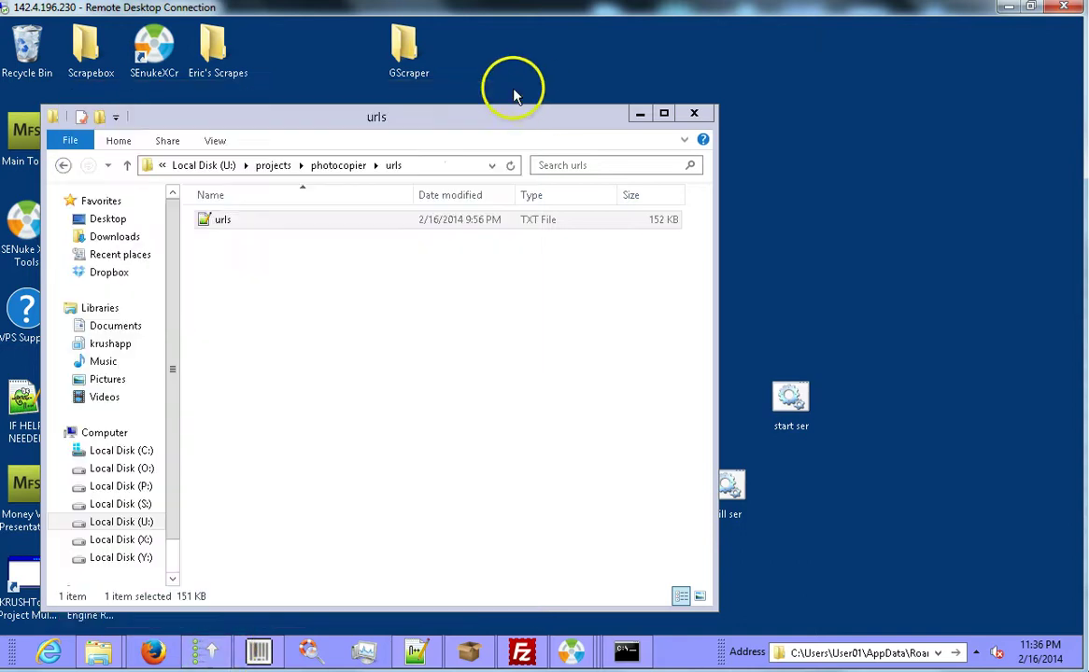
click(694, 116)
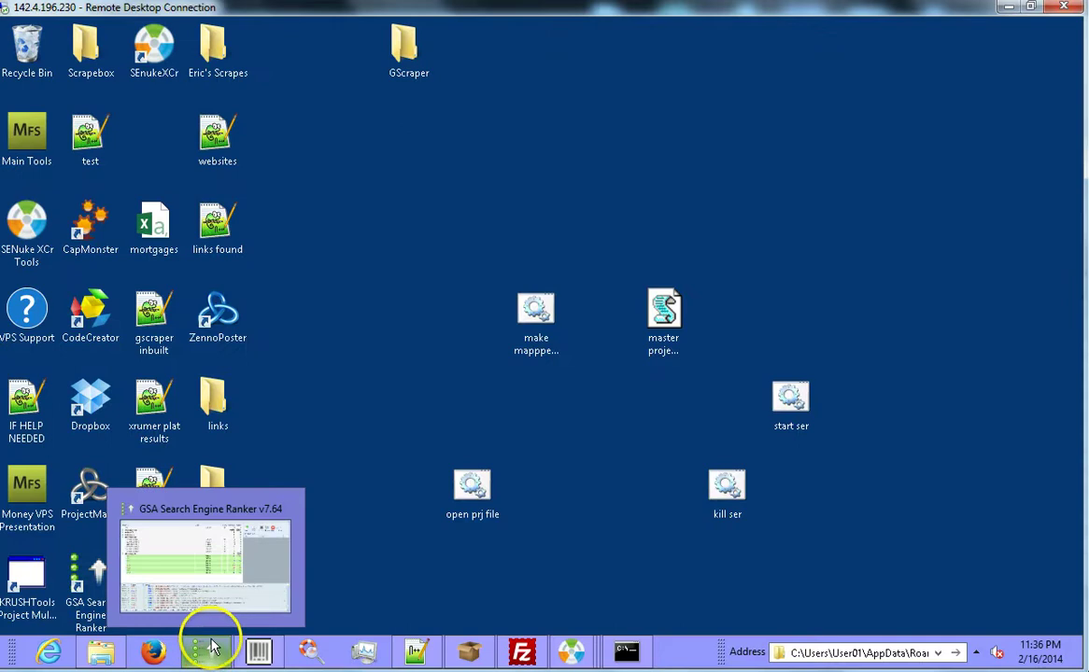
click(226, 570)
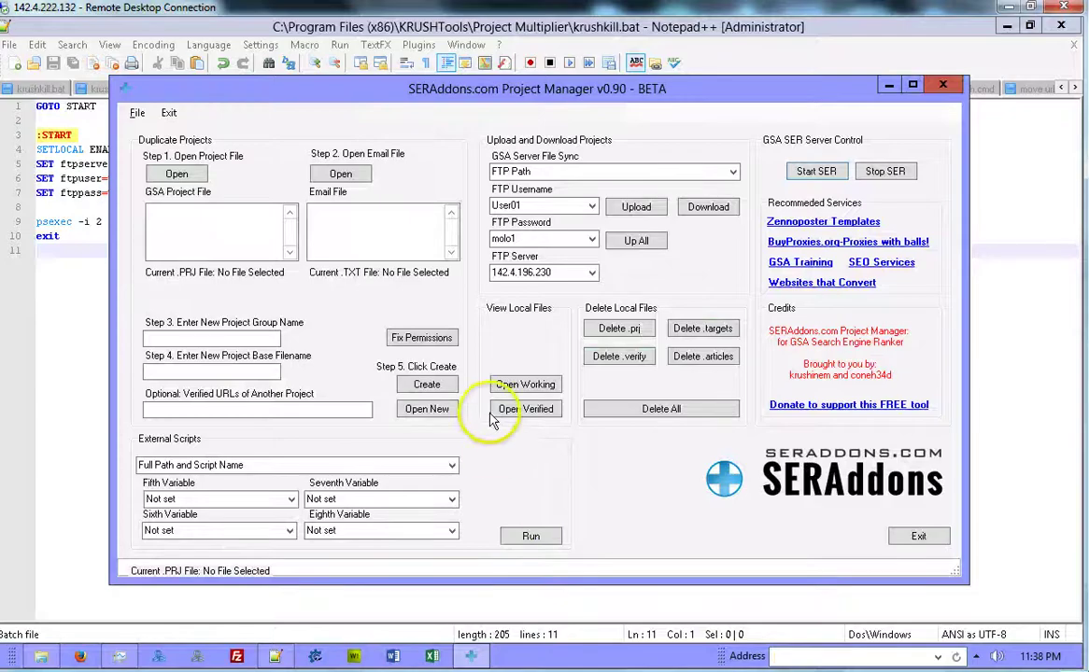
Switch to Project Manager and stop GSA SER on the remote server, acknowledging the stop notice.
click(893, 175)
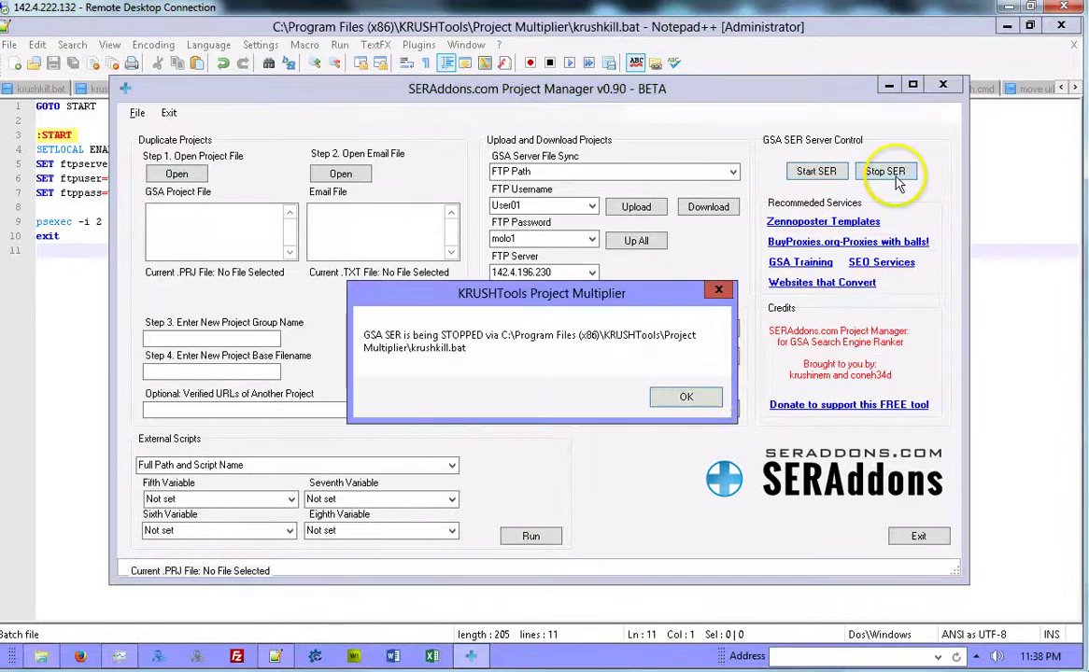
click(693, 398)
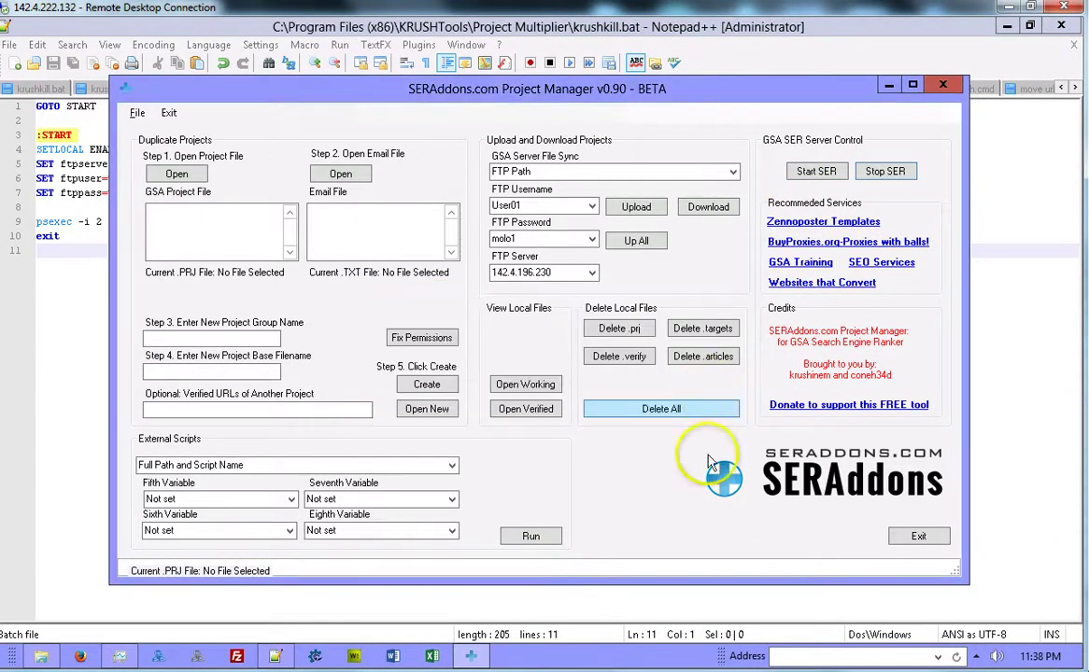